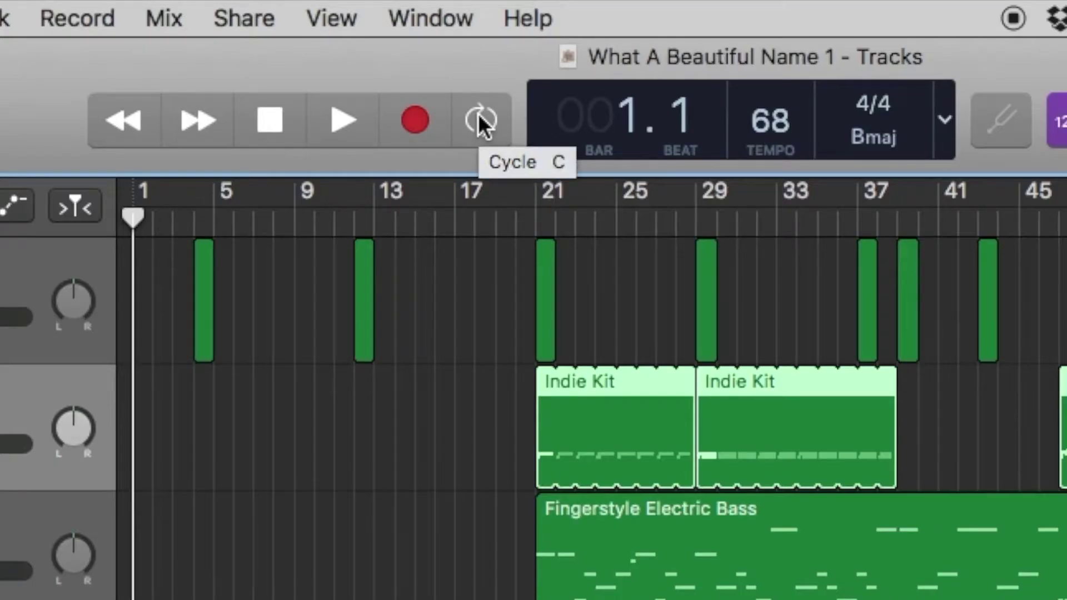
Step: Turn on cycle mode and choose Share > Export Song to Disk
left_click(428, 48)
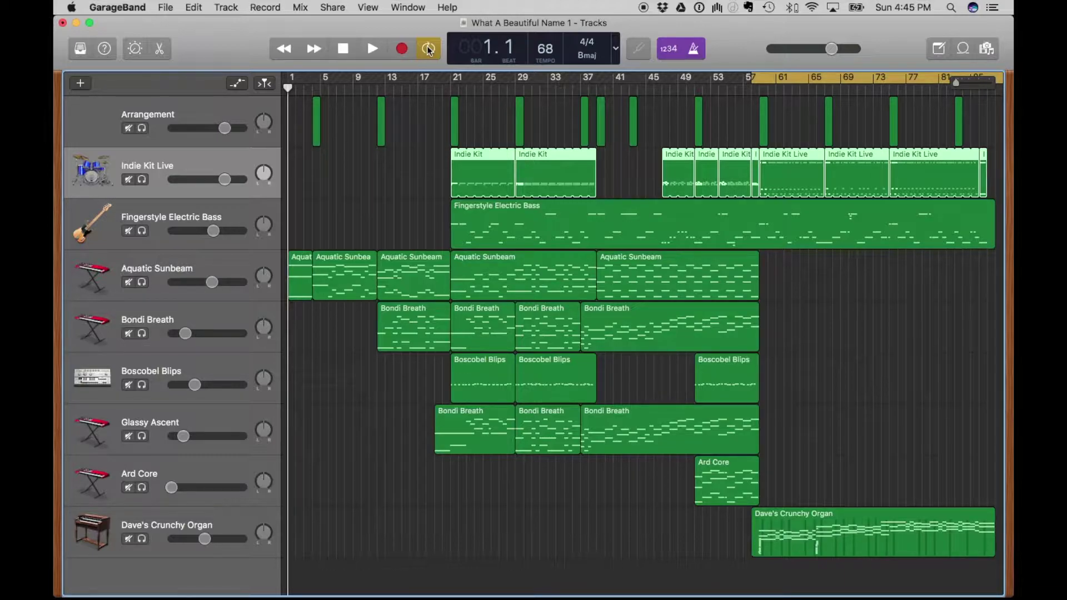
left_click(332, 6)
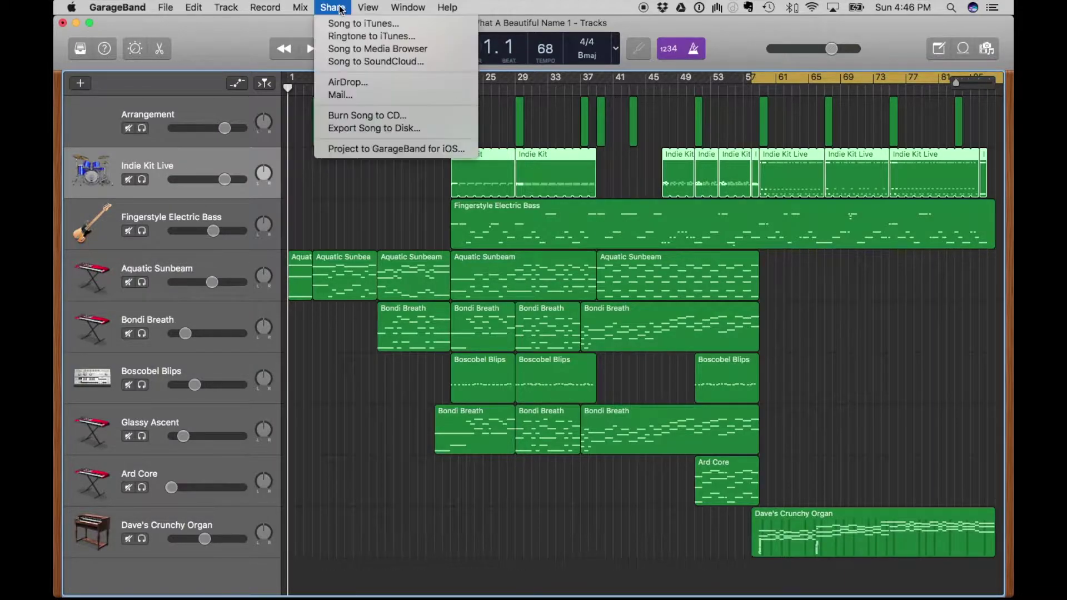
left_click(365, 128)
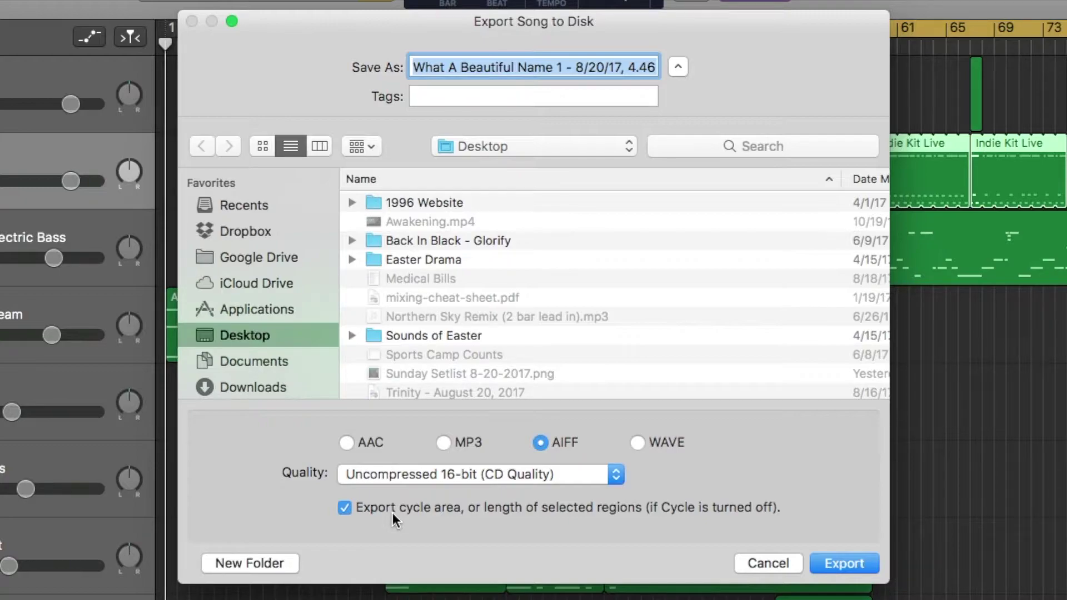
Step: Cancel the Export Song to Disk dialog without saving anything
left_click(769, 562)
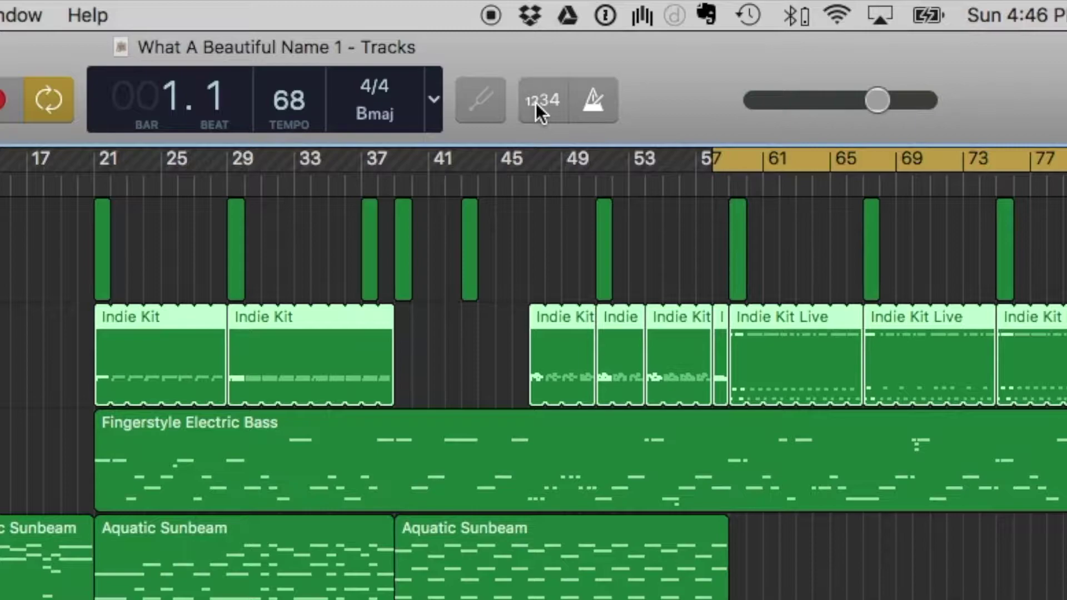
Step: Turn off the metronome and set the cycle range to span bars 21 to 89
left_click(588, 98)
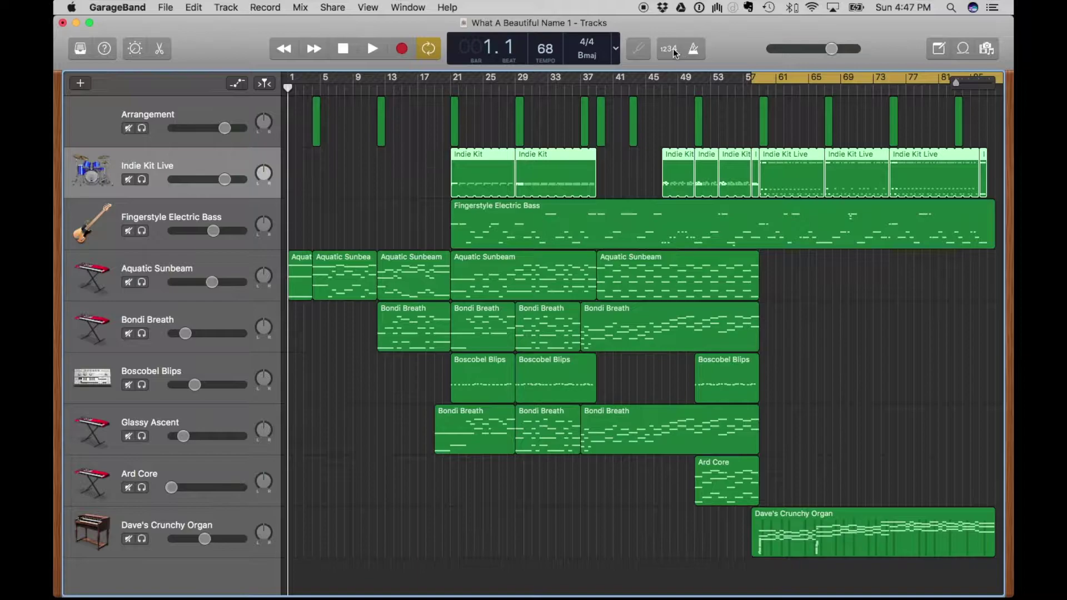
left_click_drag(751, 79, 455, 136)
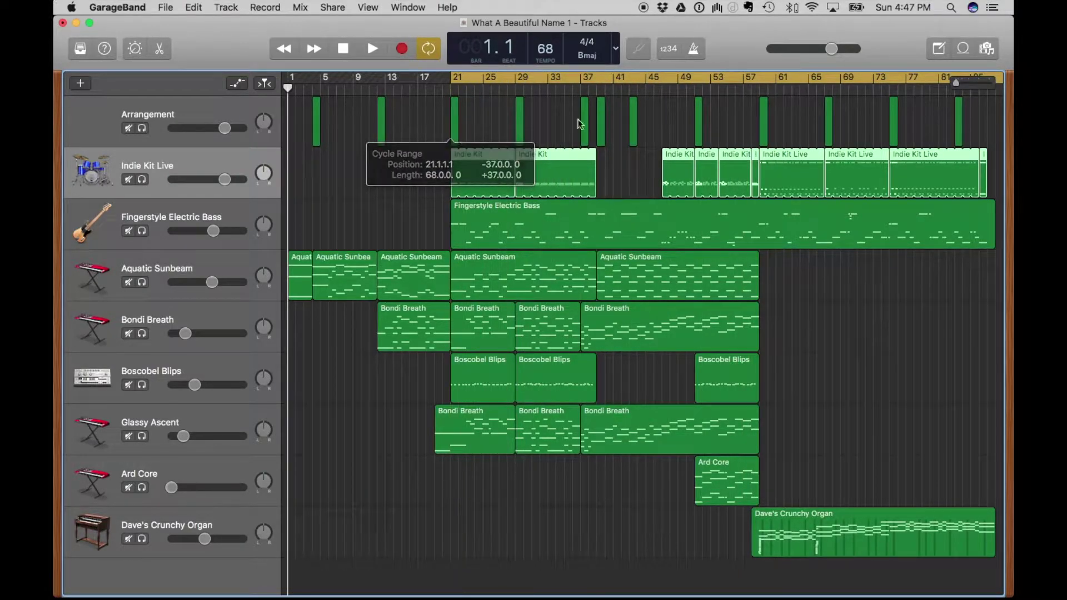
left_click_drag(958, 84, 969, 84)
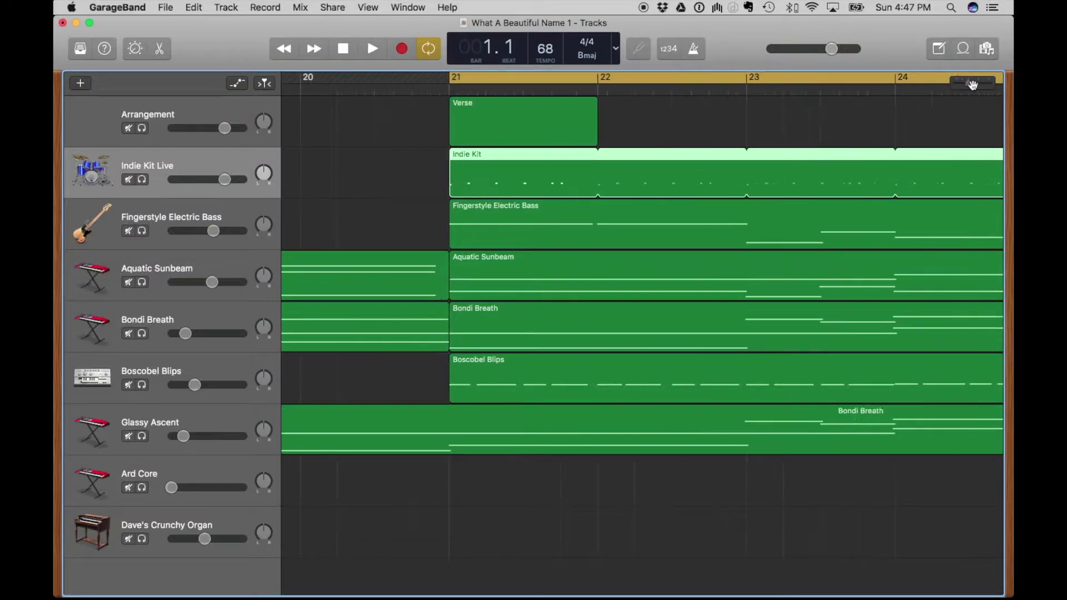
scroll(786, 144, "right", 5)
scroll(786, 141, "right", 15)
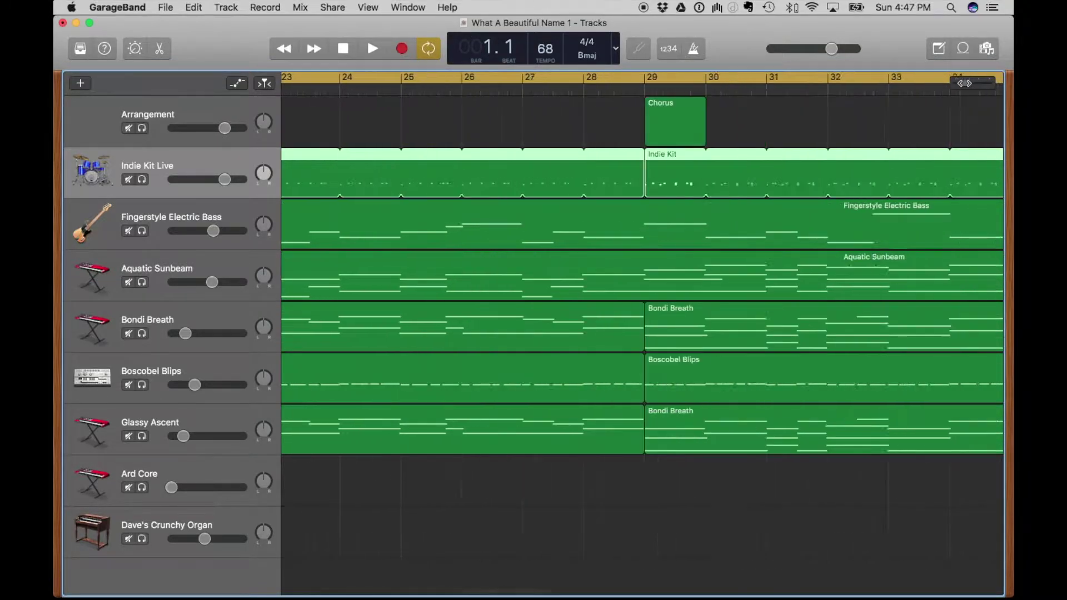
scroll(860, 137, "right", 3)
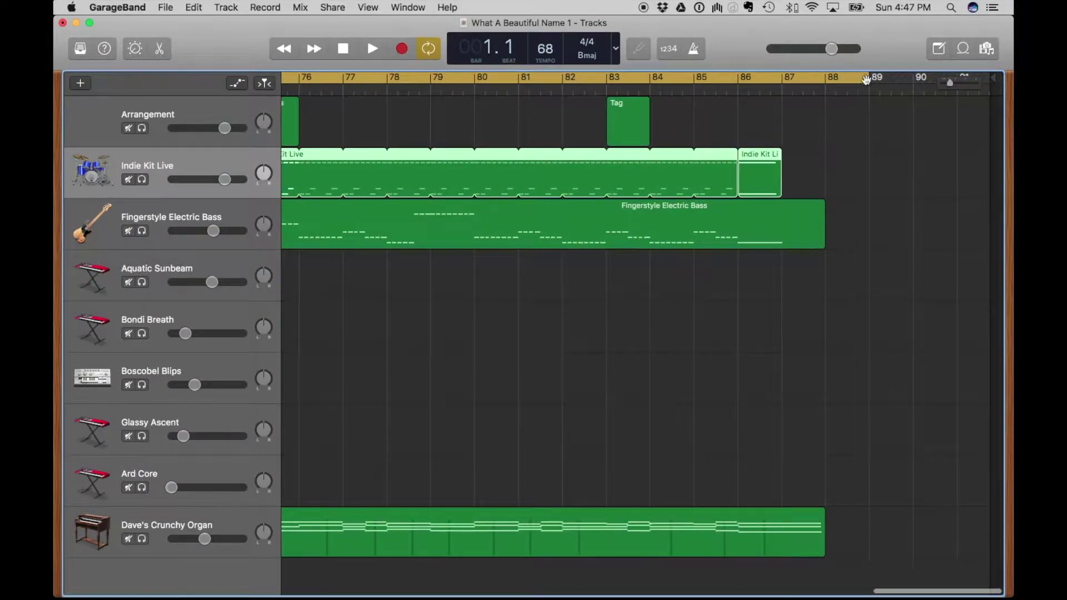
mouse_move(869, 81)
left_mouse_down()
mouse_move(841, 84)
mouse_move(870, 84)
left_mouse_up()
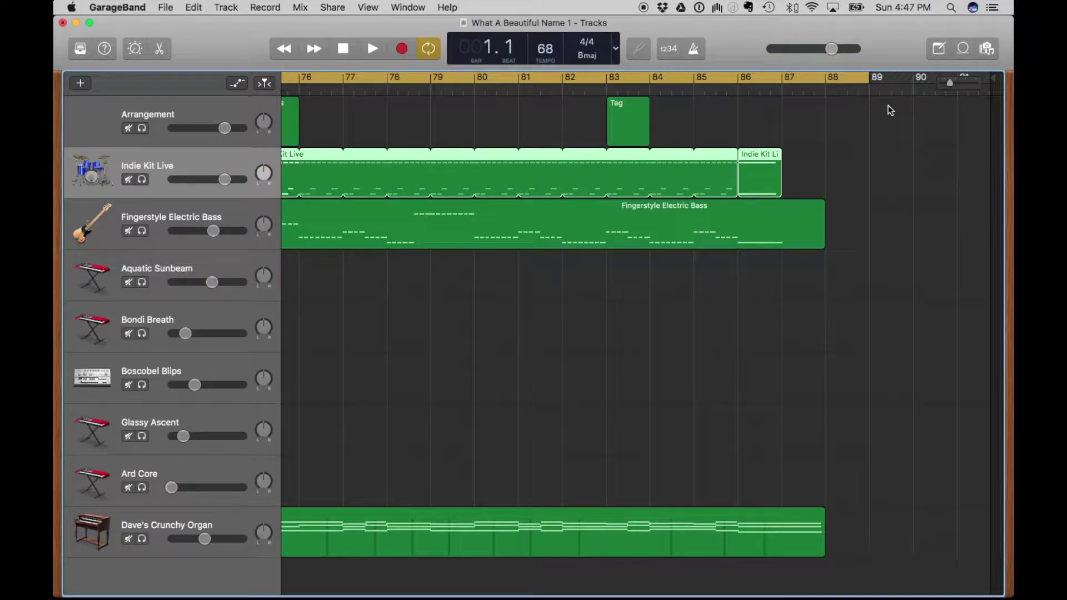
left_click_drag(869, 78, 803, 79)
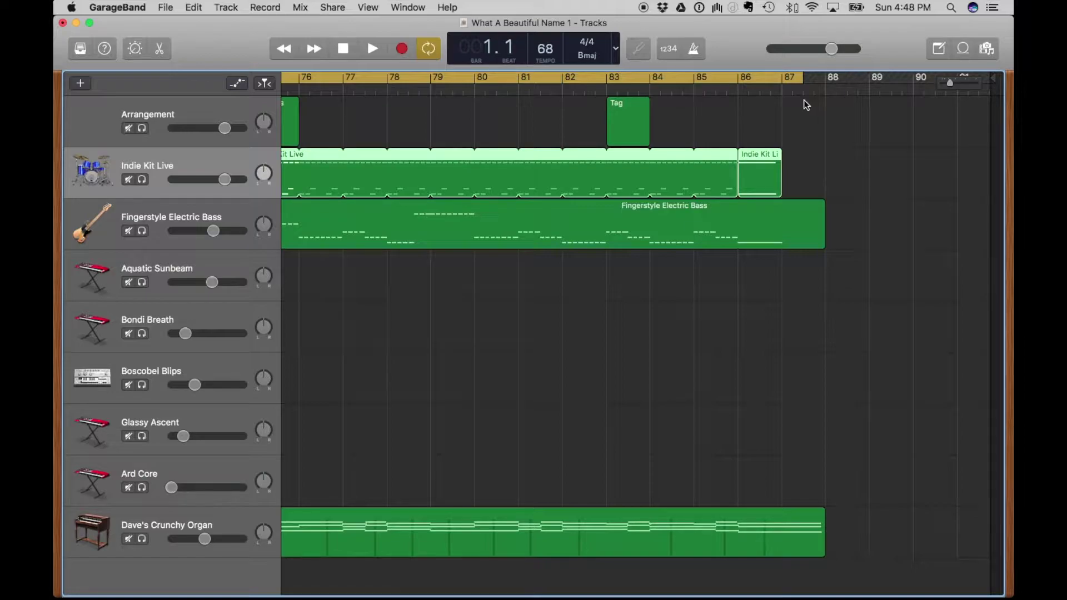
left_click_drag(804, 88, 869, 89)
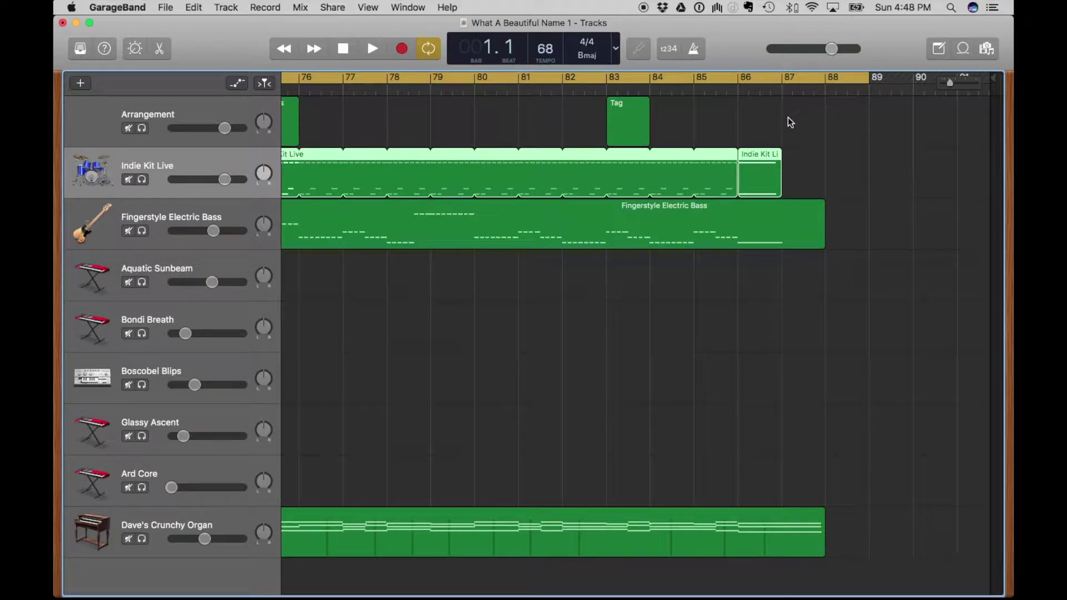
Step: Solo the Indie Kit Live drum track
scroll(744, 128, "left", 15)
scroll(743, 125, "left", 9)
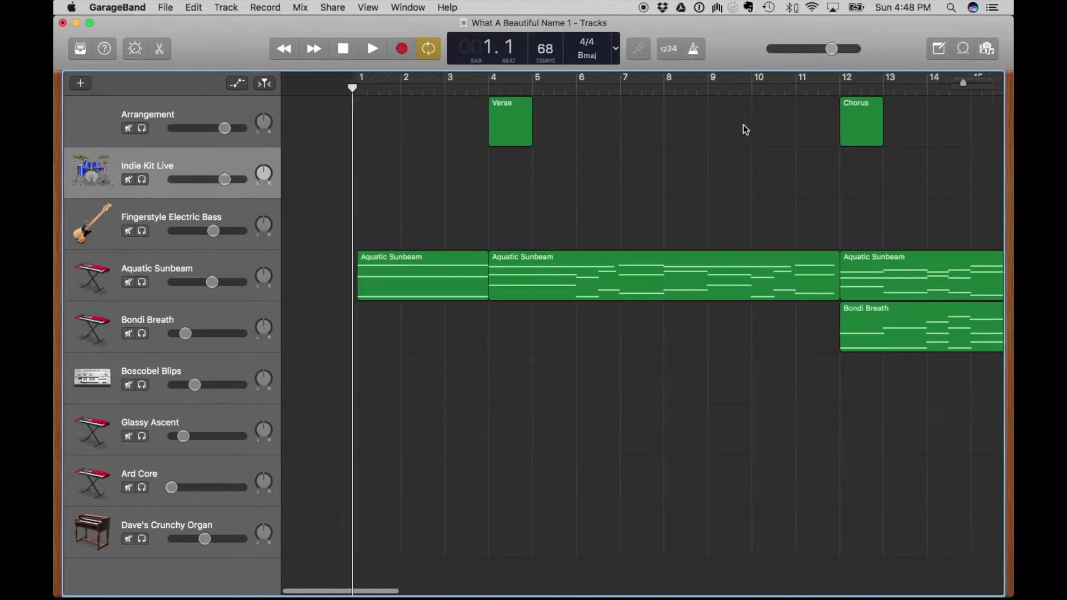
scroll(743, 124, "right", 5)
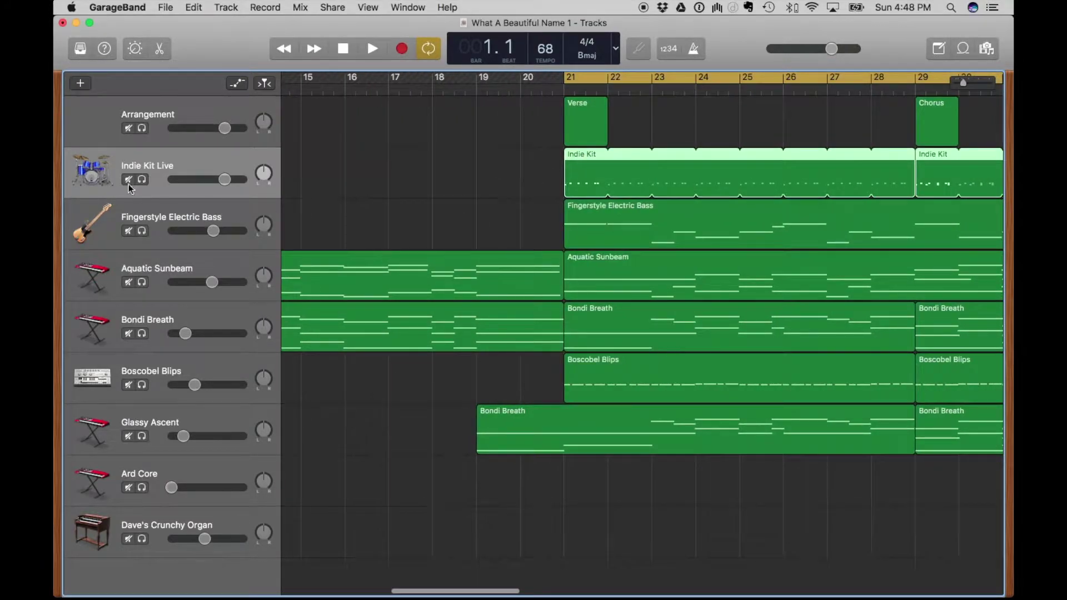
left_click(142, 179)
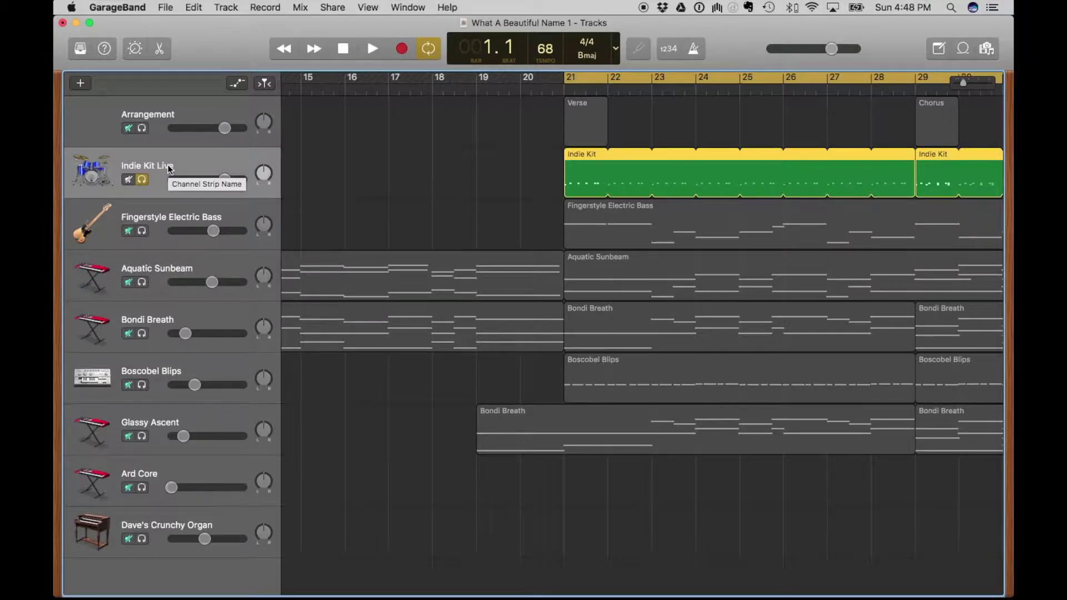
Step: Bring up the Export Song to Disk settings with the file name ready for editing
left_click(333, 7)
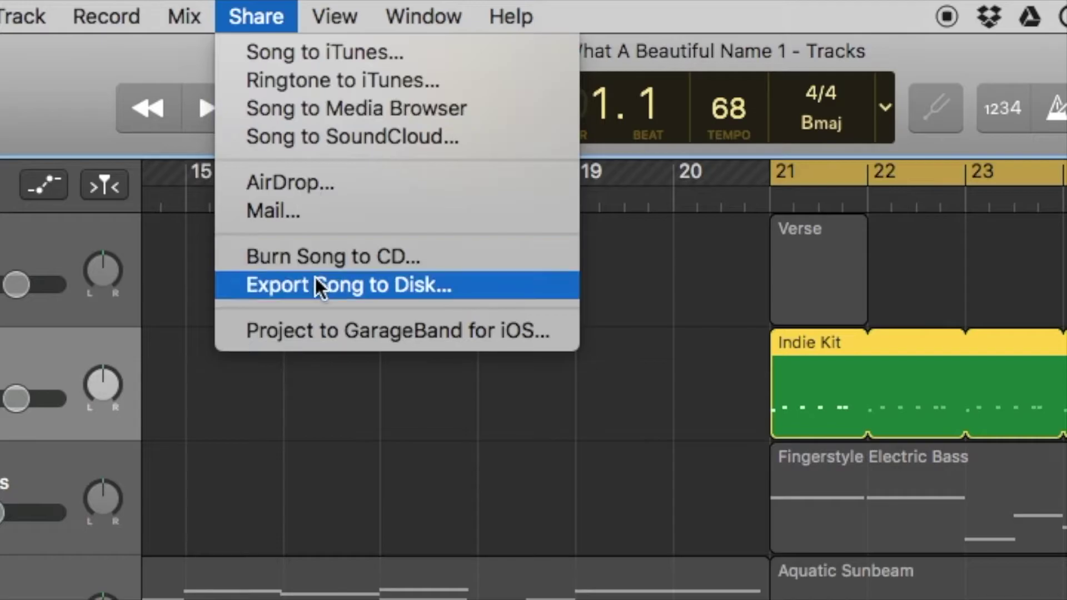
left_click(315, 275)
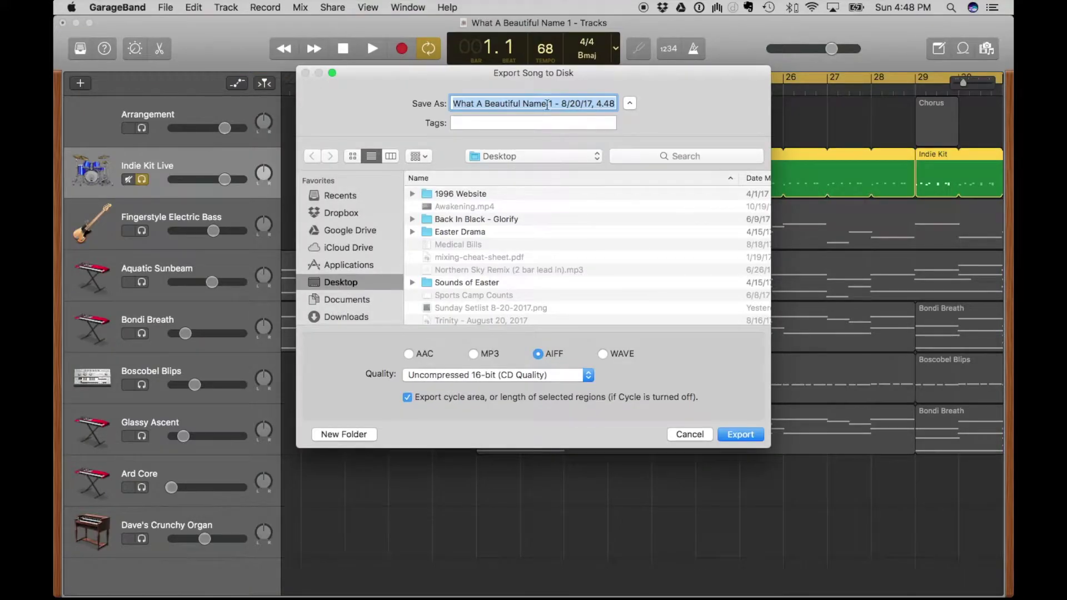
left_click(548, 104)
Step: Name the file 'What A Beautiful Name DRUMS' and export it as AIFF
key("super+Right")
type("DRUMS")
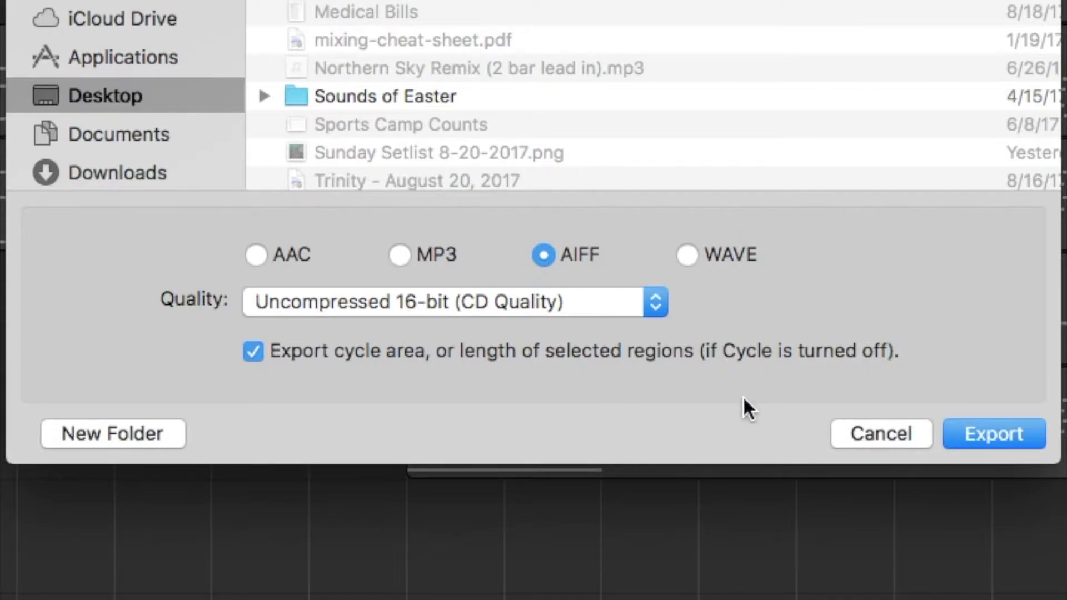
left_click(1007, 437)
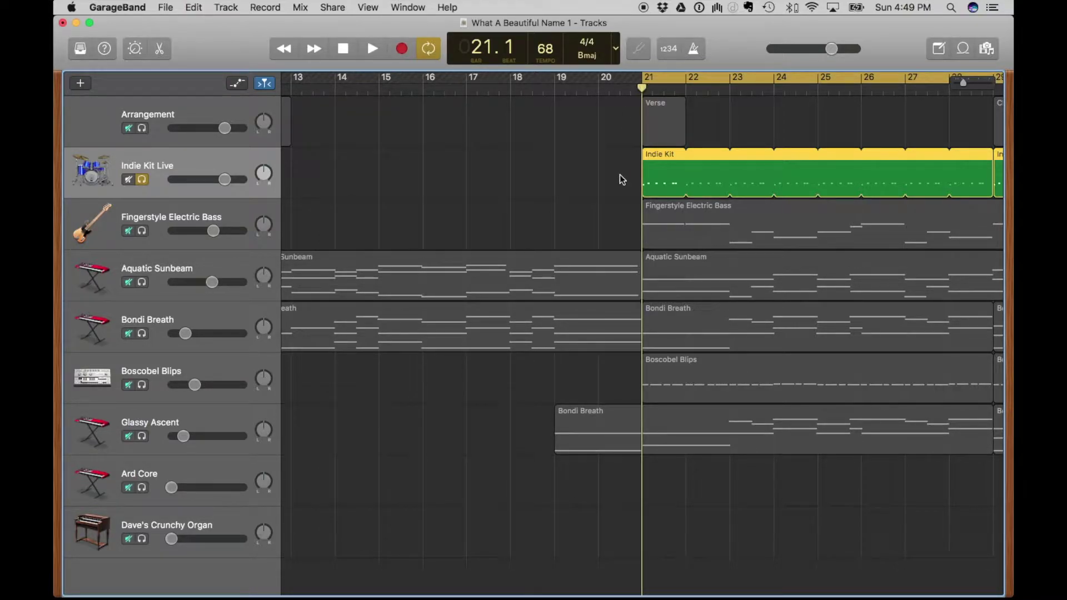
Step: Unsolo Indie Kit Live and solo the Fingerstyle Electric Bass track instead
scroll(326, 171, "left", 8)
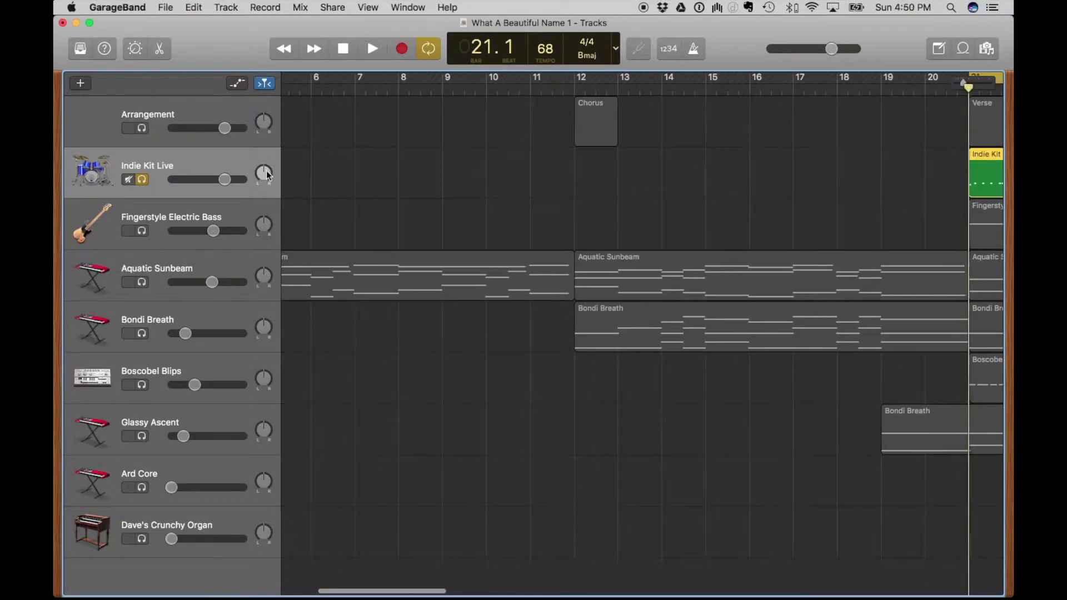
scroll(374, 178, "left", 5)
scroll(582, 191, "right", 10)
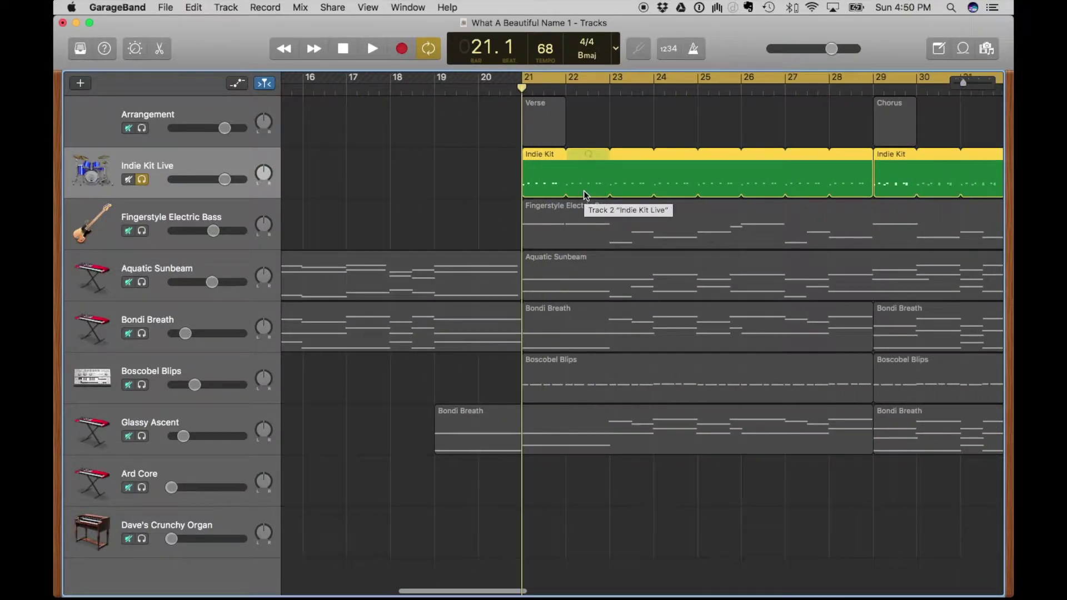
key("super+a")
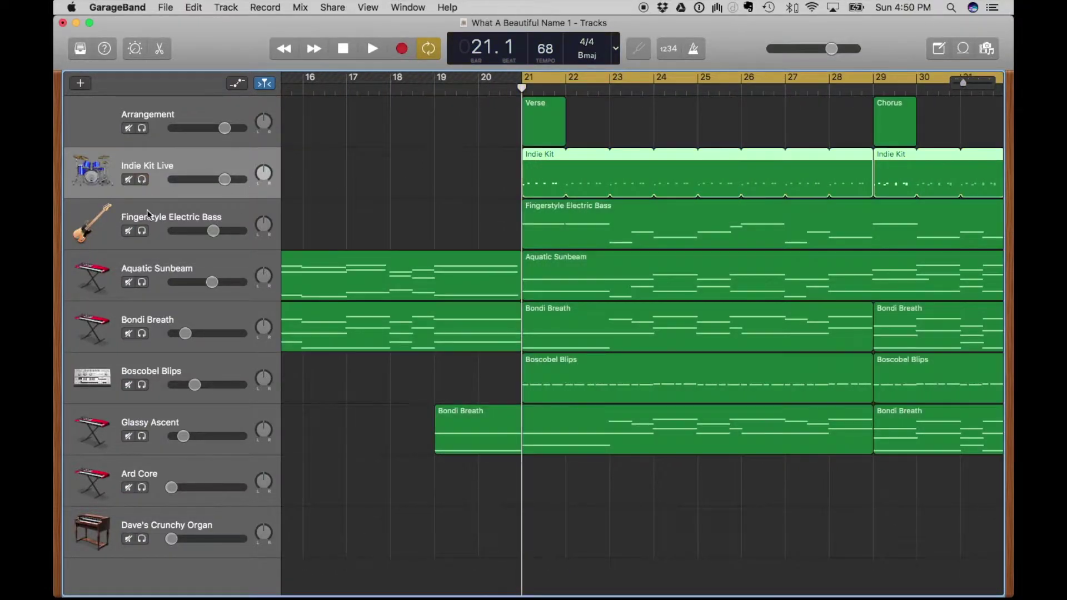
left_click(146, 205)
key("s")
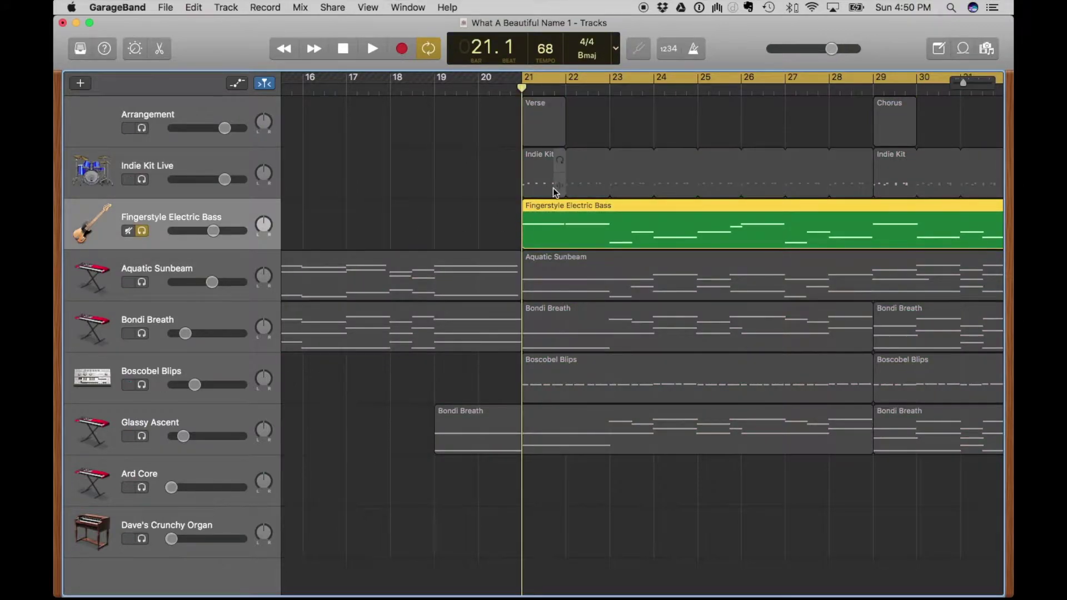
scroll(556, 184, "right", 20)
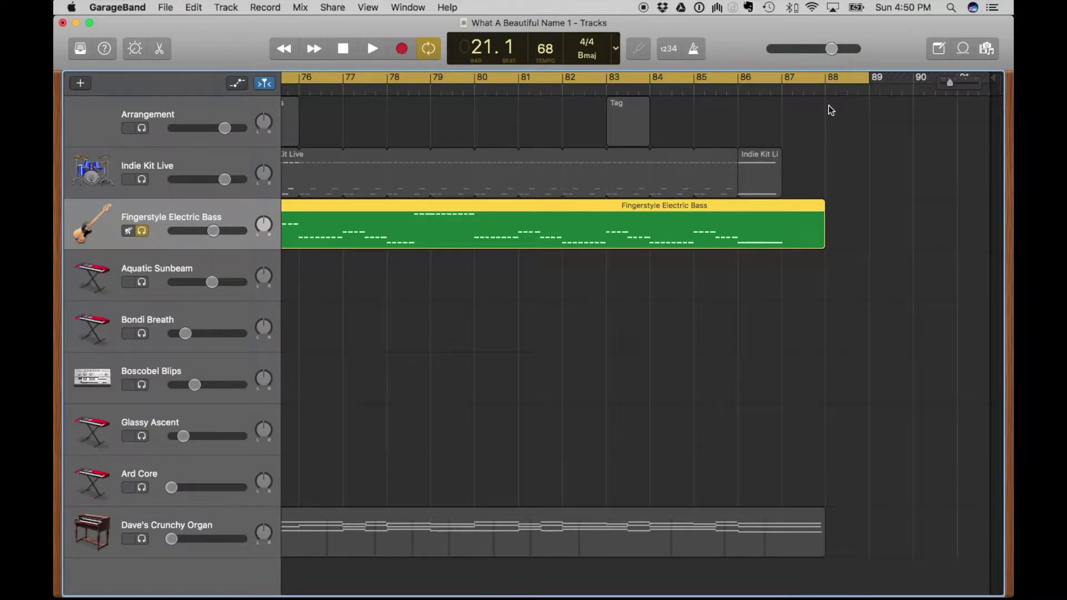
scroll(600, 175, "left", 12)
scroll(600, 173, "left", 15)
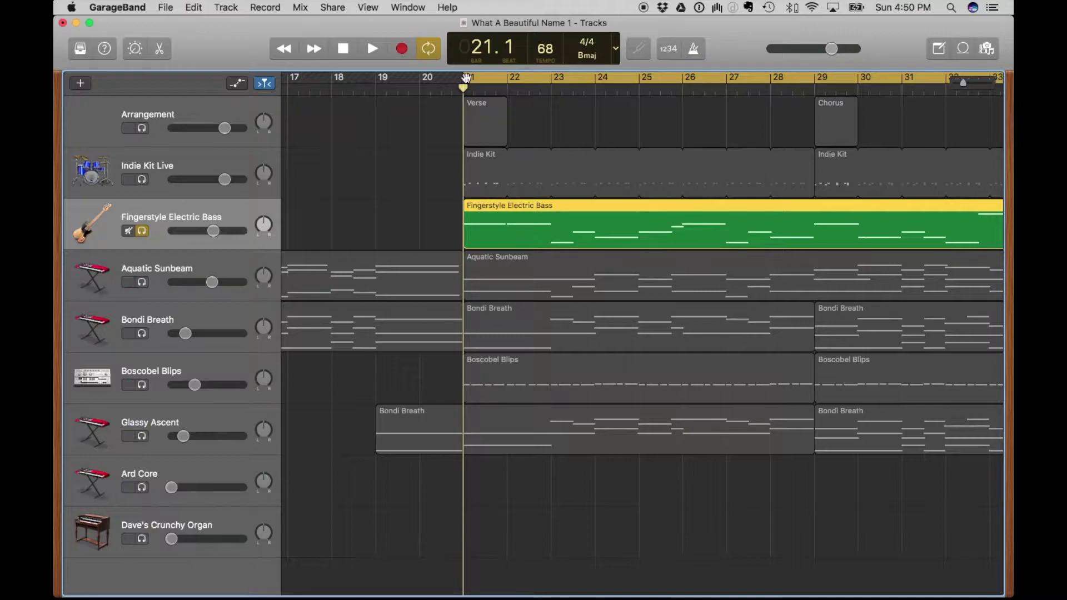
Step: Set the cycle start exactly at bar 21 and bring up Export Song to Disk
left_click_drag(463, 79, 454, 79)
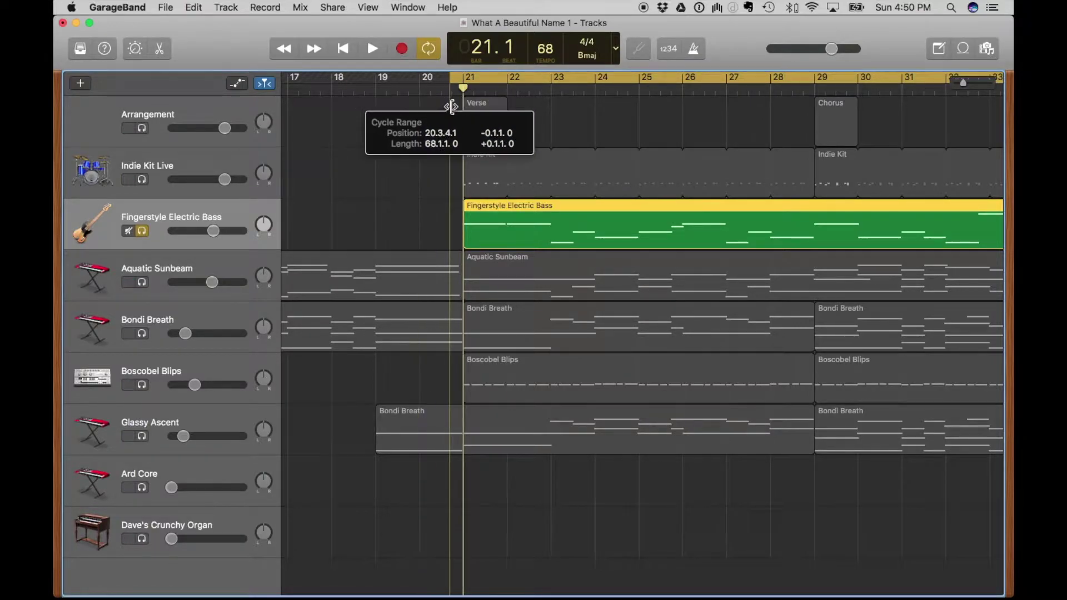
left_click_drag(454, 106, 421, 105)
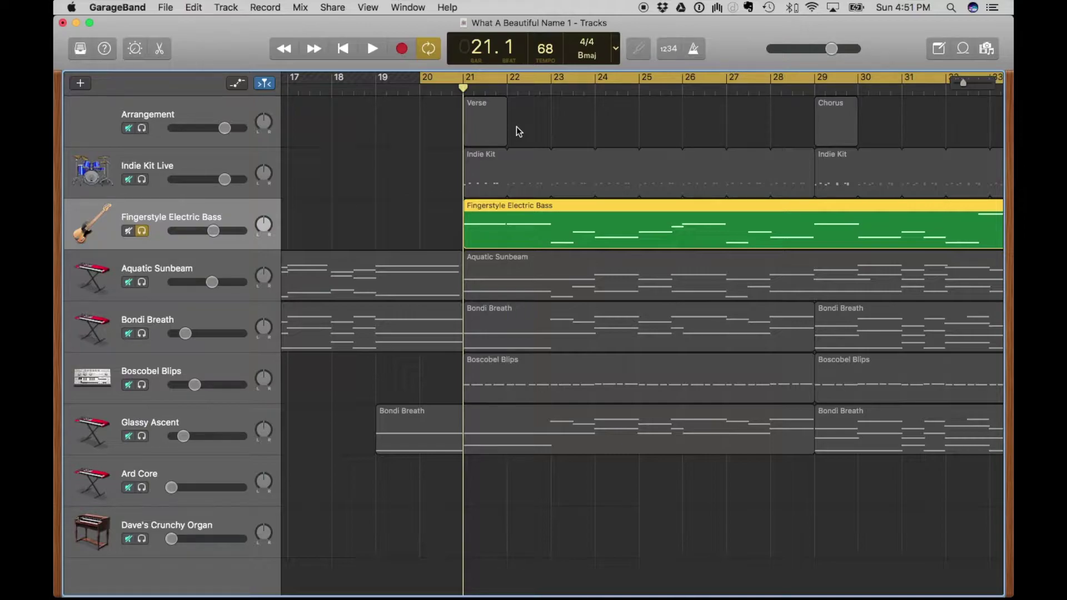
left_click_drag(421, 79, 464, 89)
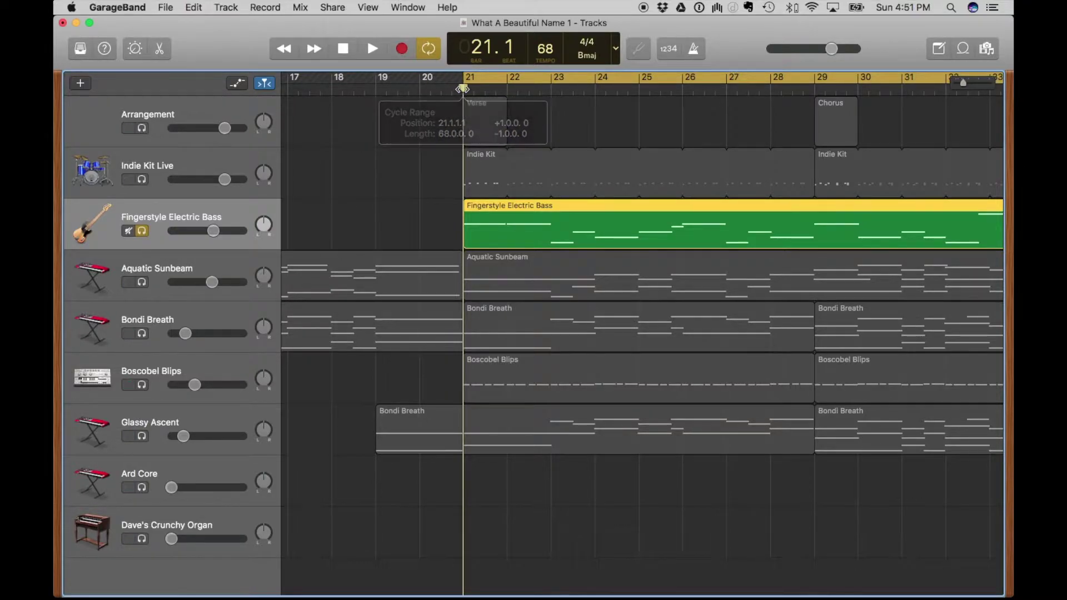
left_click(333, 7)
left_click(375, 128)
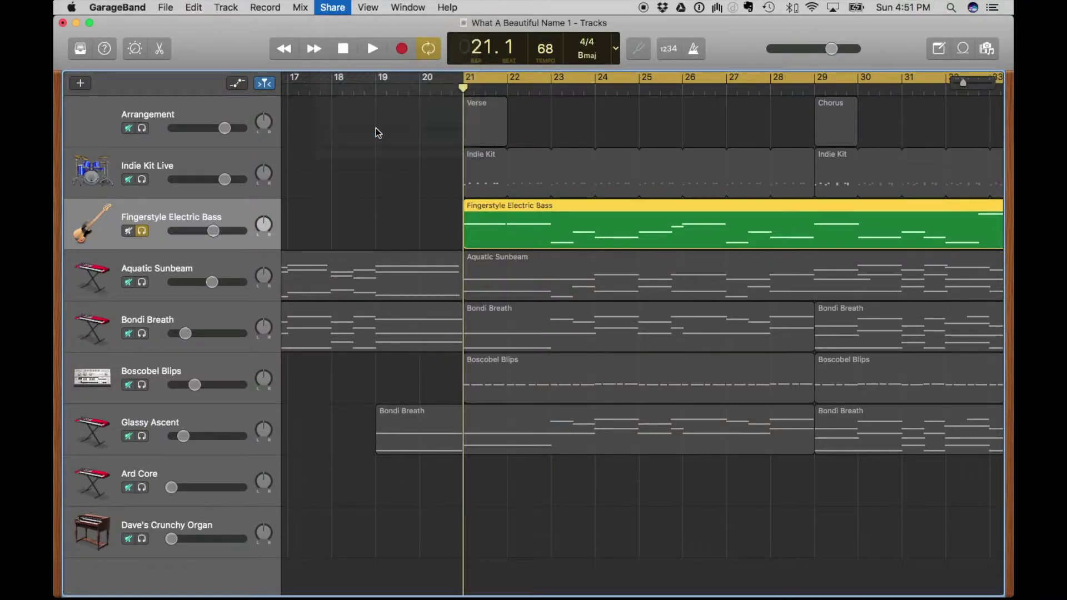
Step: Name the file 'What A Beautiful Name BASS STEREO' and export the bass stem
left_click_drag(550, 103, 614, 104)
type("BASS STEREO")
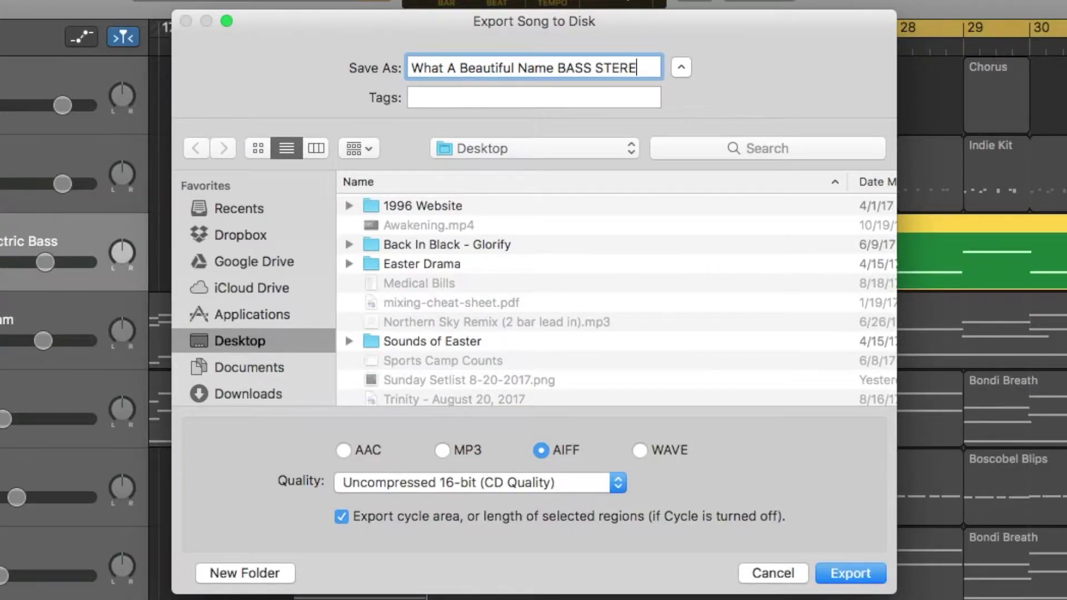
left_click(842, 570)
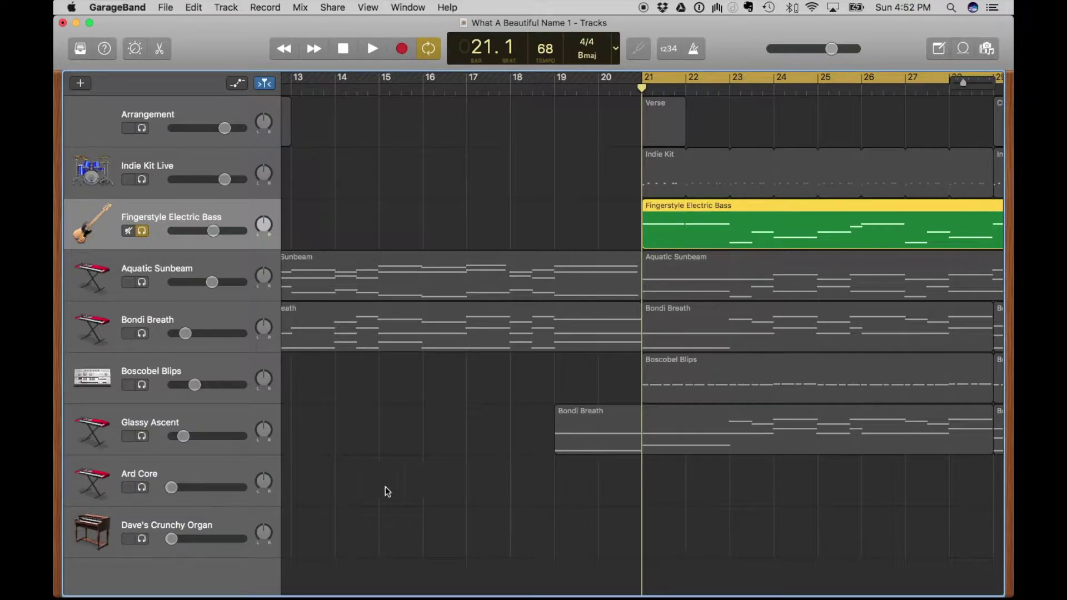
Step: Solo the Aquatic Sunbeam, Bondi Breath, Boscobel Blips and Glassy Ascent keyboard tracks
left_click(150, 255)
left_click(144, 283)
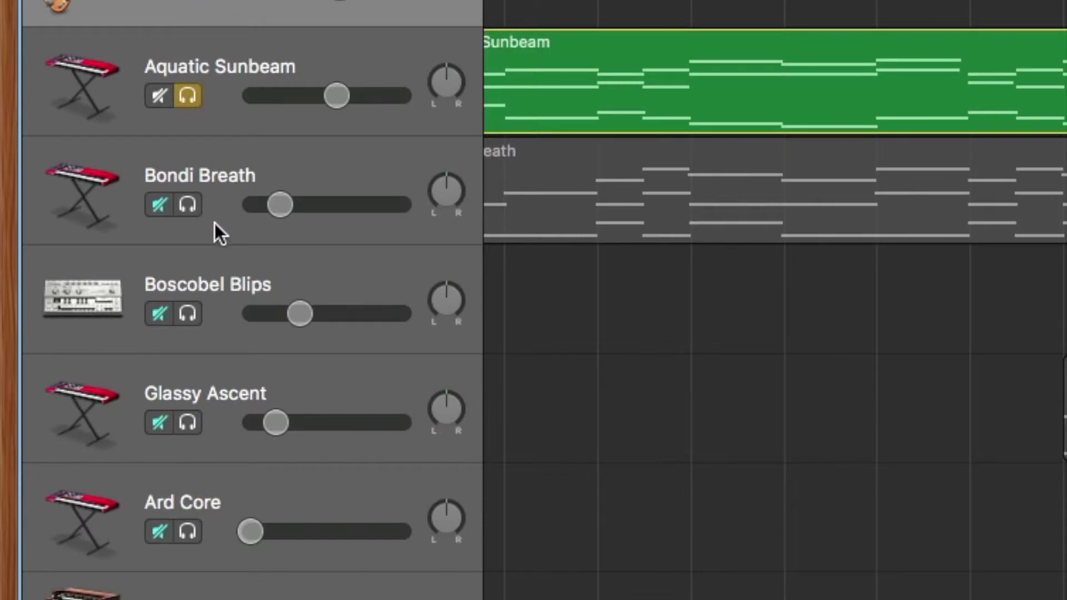
left_click(142, 333)
left_click(192, 316)
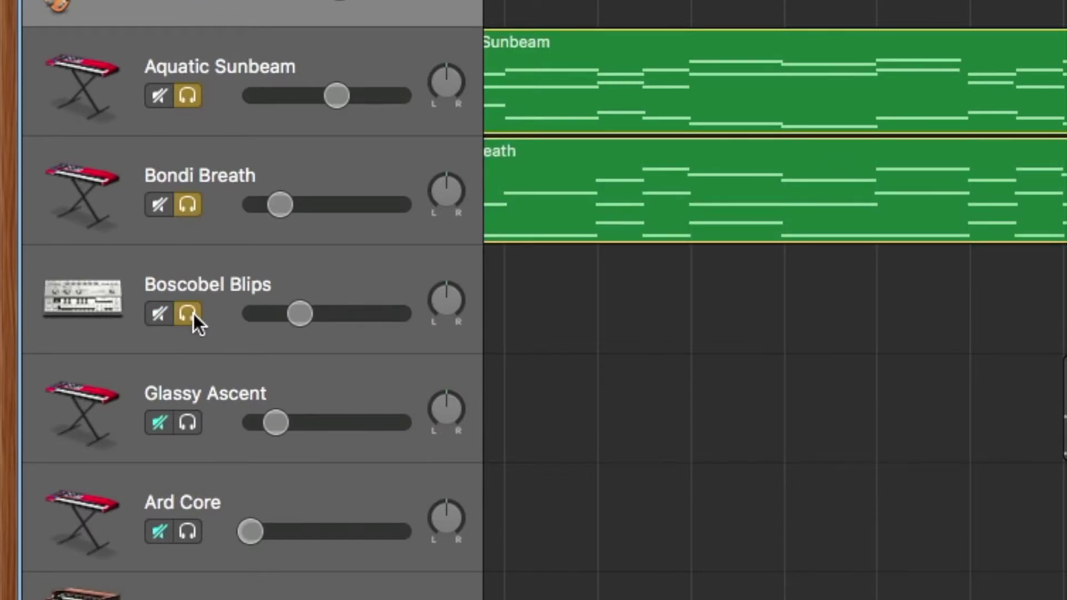
left_click(190, 420)
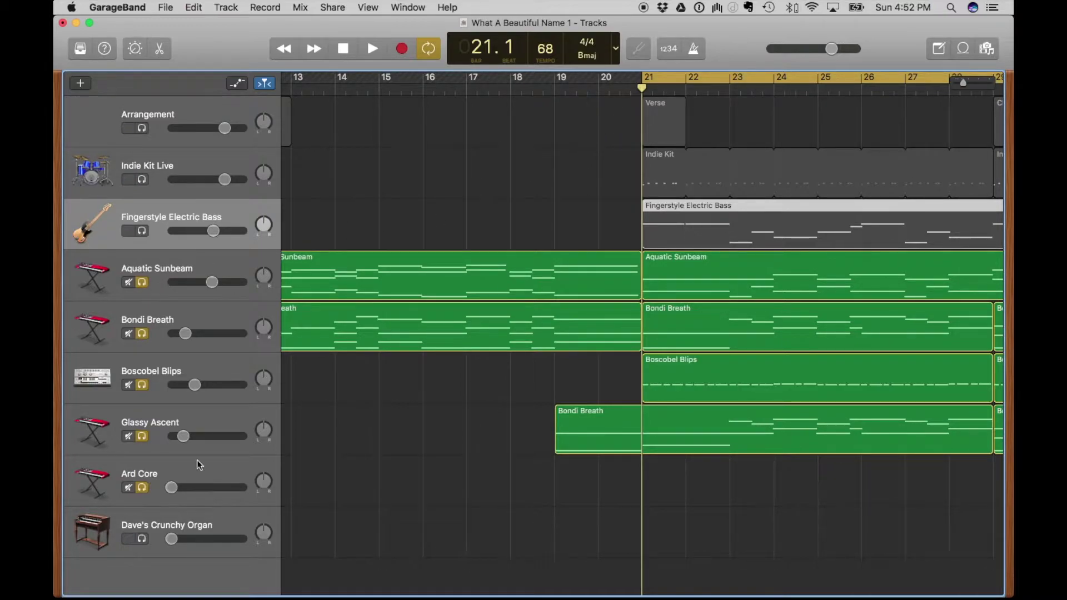
Step: Set the cycle range from bar 1 to bar 61, where the keys end
scroll(520, 217, "left", 5)
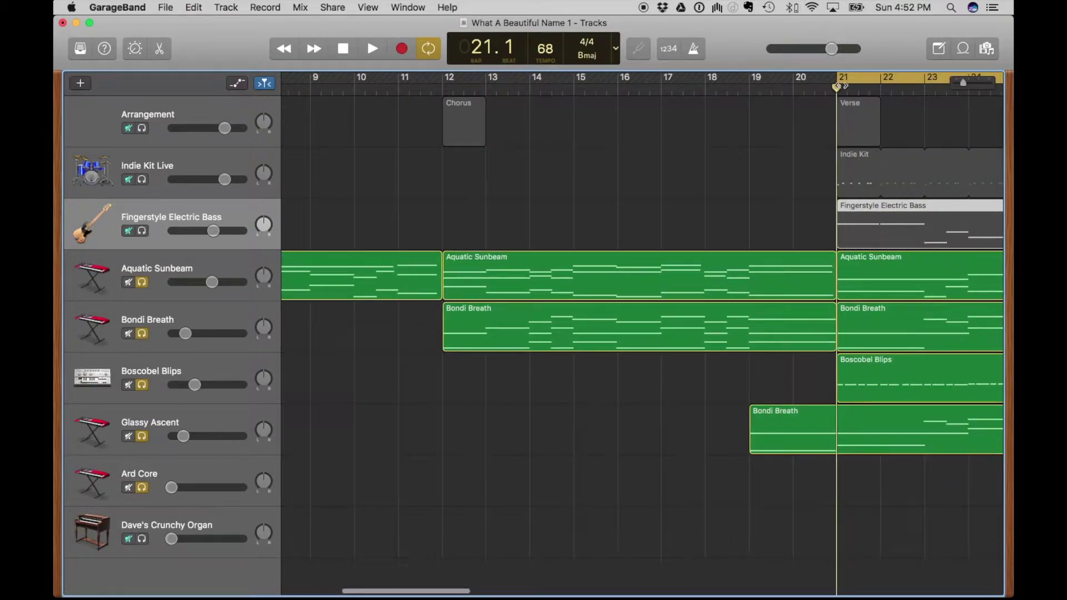
left_click_drag(884, 81, 359, 152)
scroll(359, 153, "left", 5)
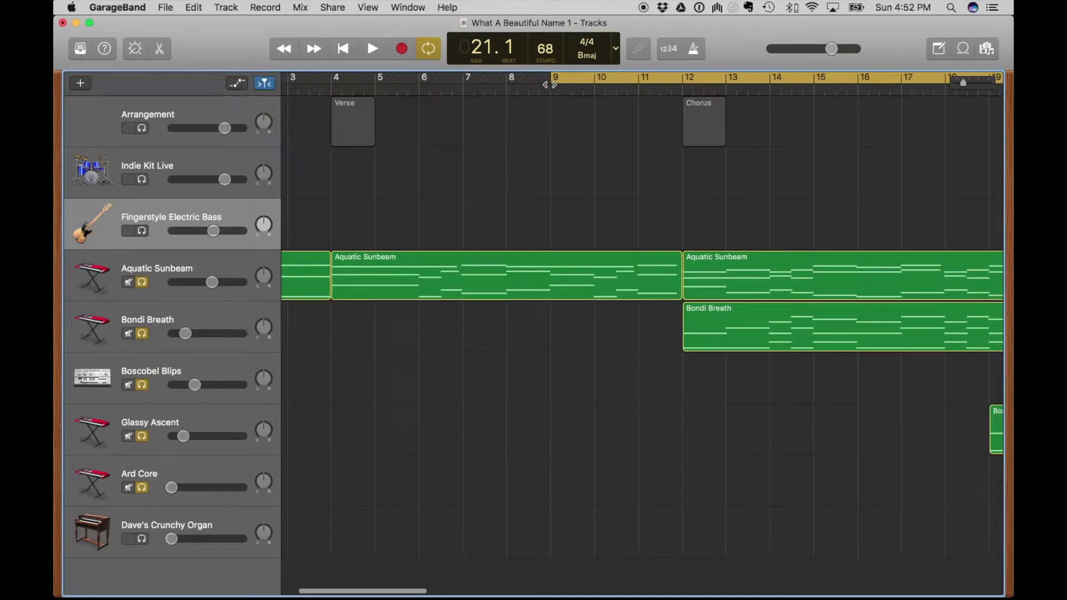
left_click_drag(550, 85, 234, 89)
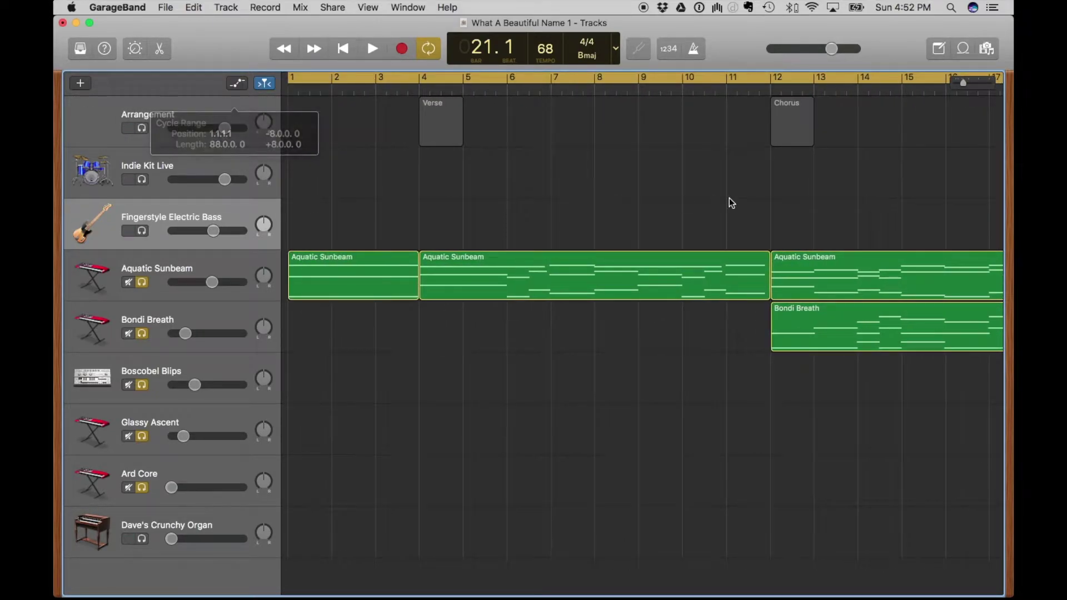
scroll(725, 200, "right", 20)
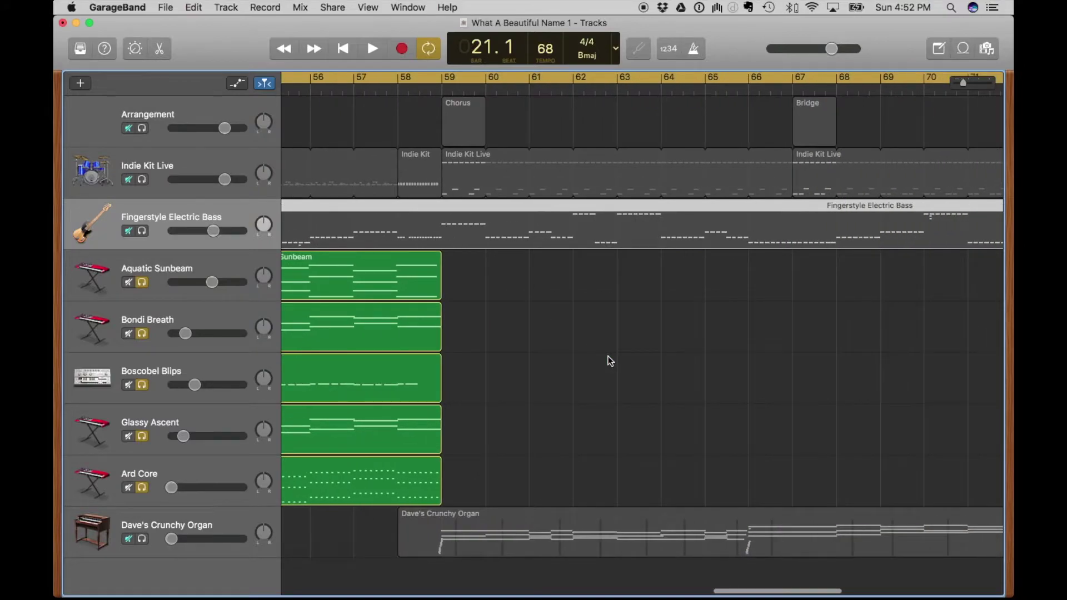
scroll(483, 265, "right", 5)
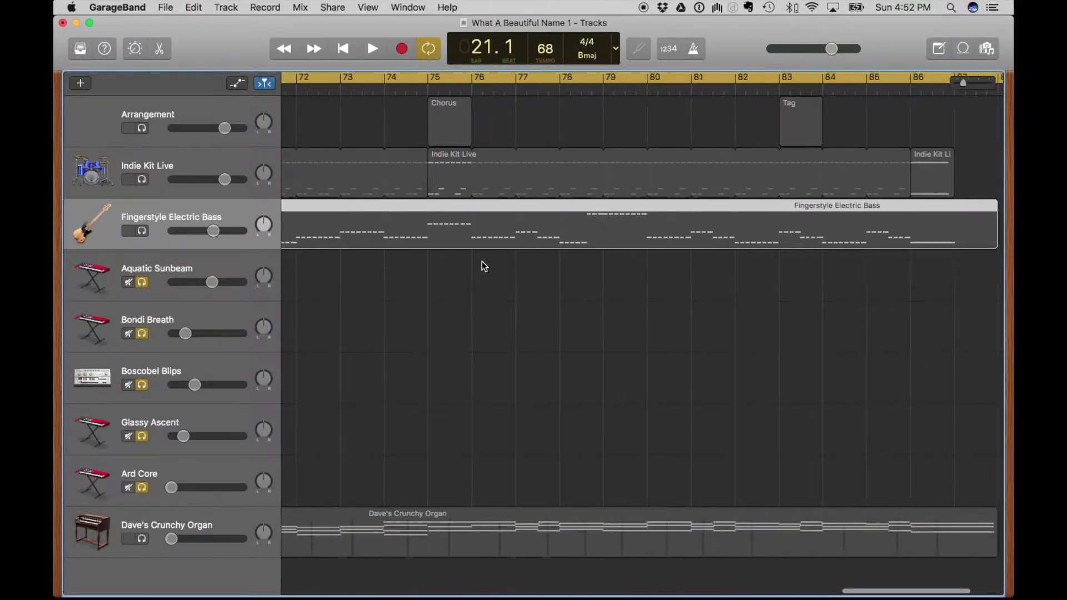
scroll(483, 266, "right", 2)
left_click_drag(866, 78, 534, 236)
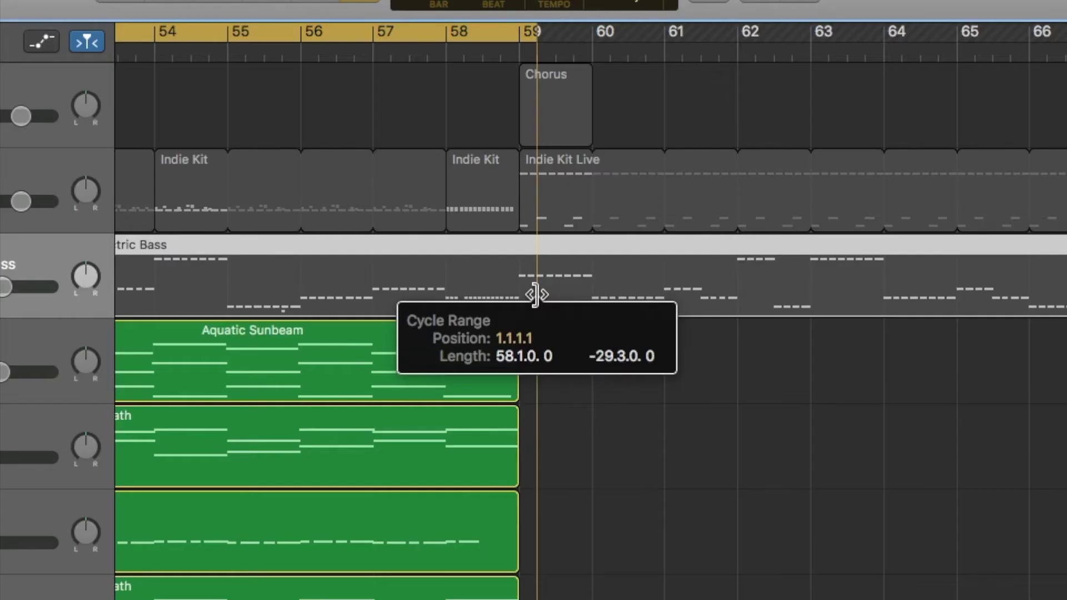
left_click_drag(535, 295, 520, 317)
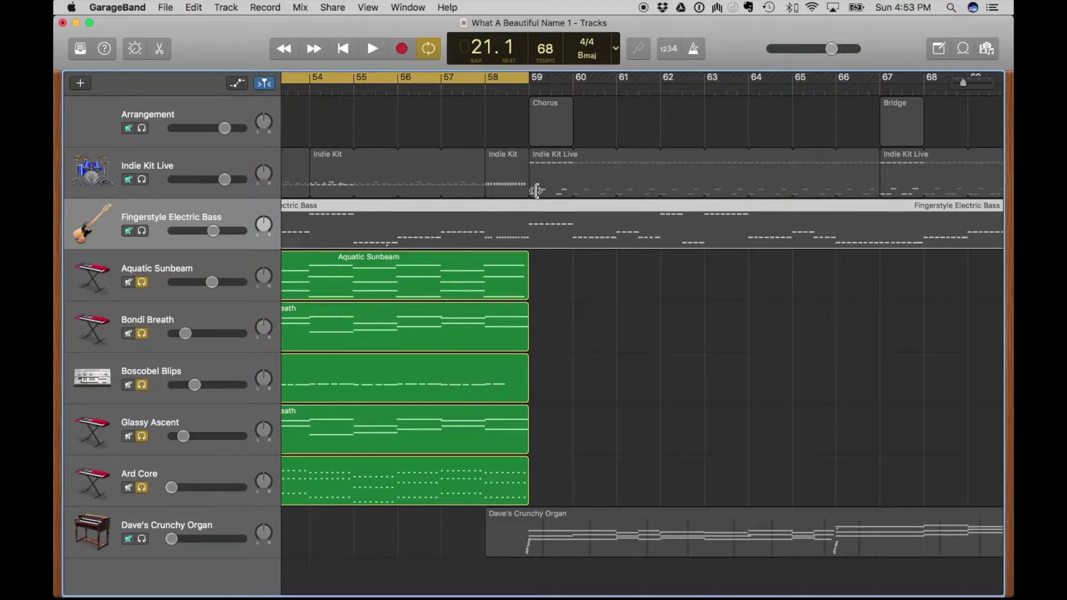
left_click_drag(529, 78, 613, 95)
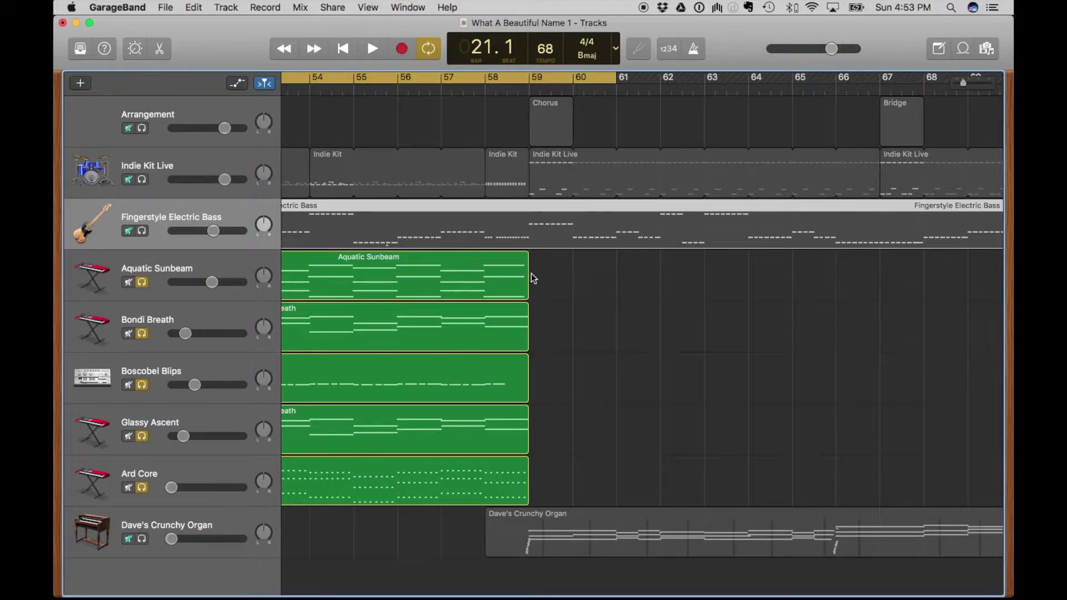
Step: Export the keys cycle to the Desktop as 'What A Beautiful Name PAD'
left_click(333, 7)
left_click(382, 131)
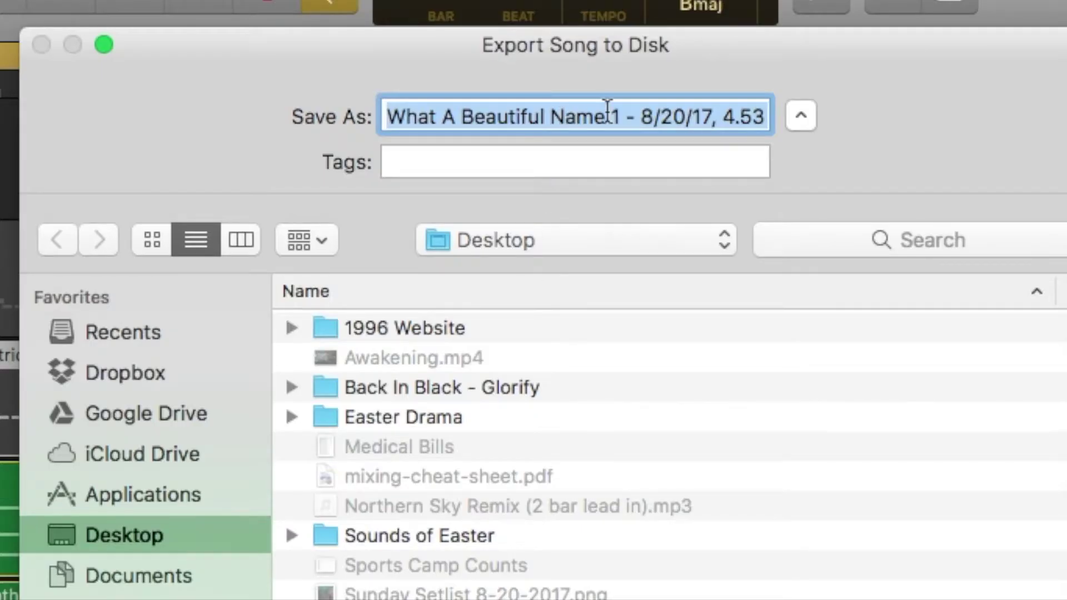
left_click(608, 107)
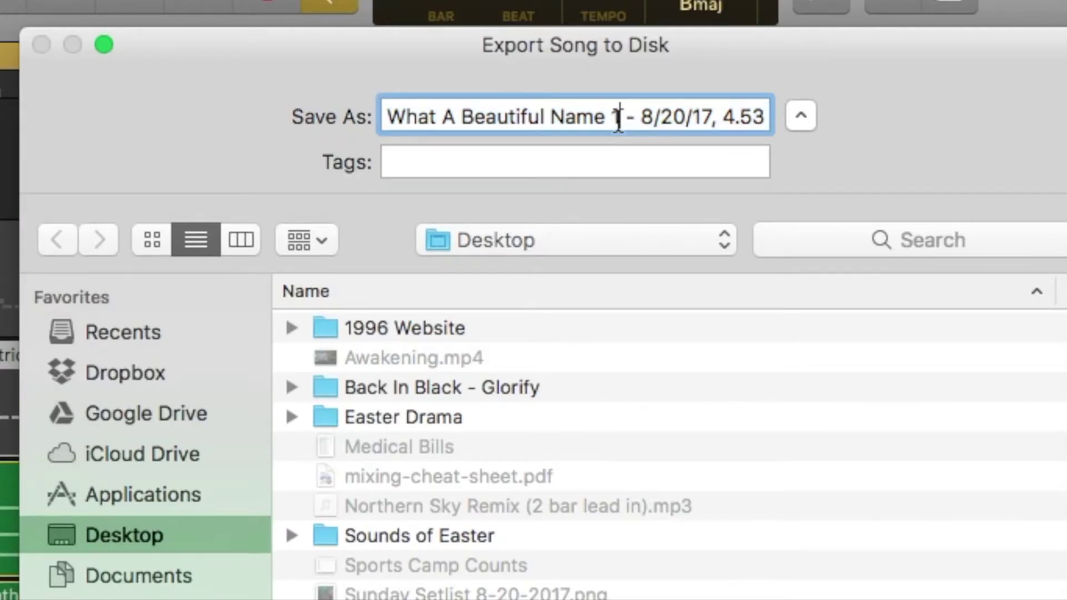
key("super+shift+Right")
type("PAD")
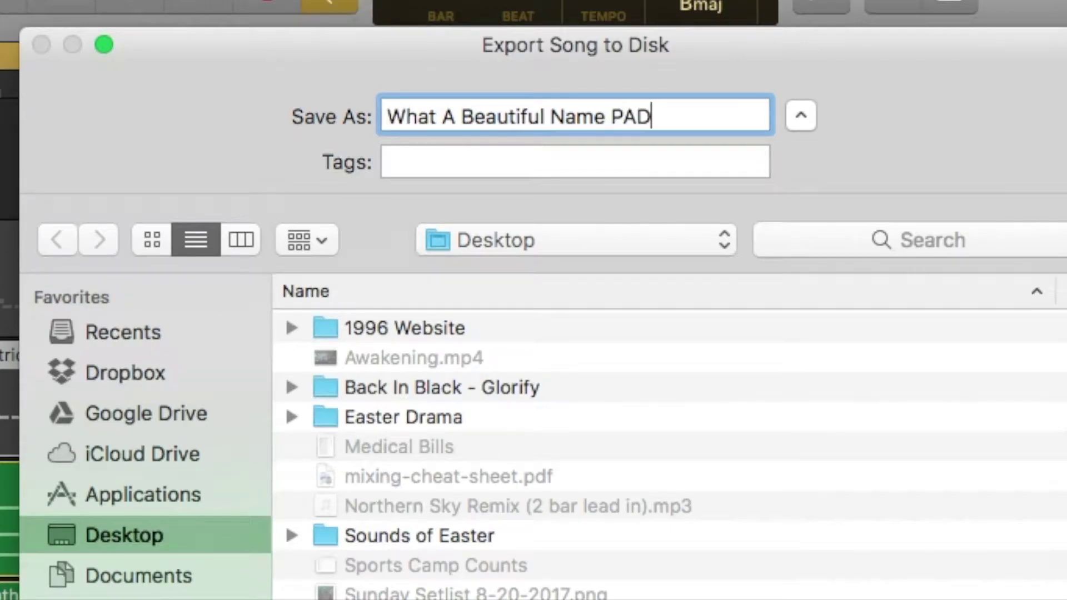
key("Return")
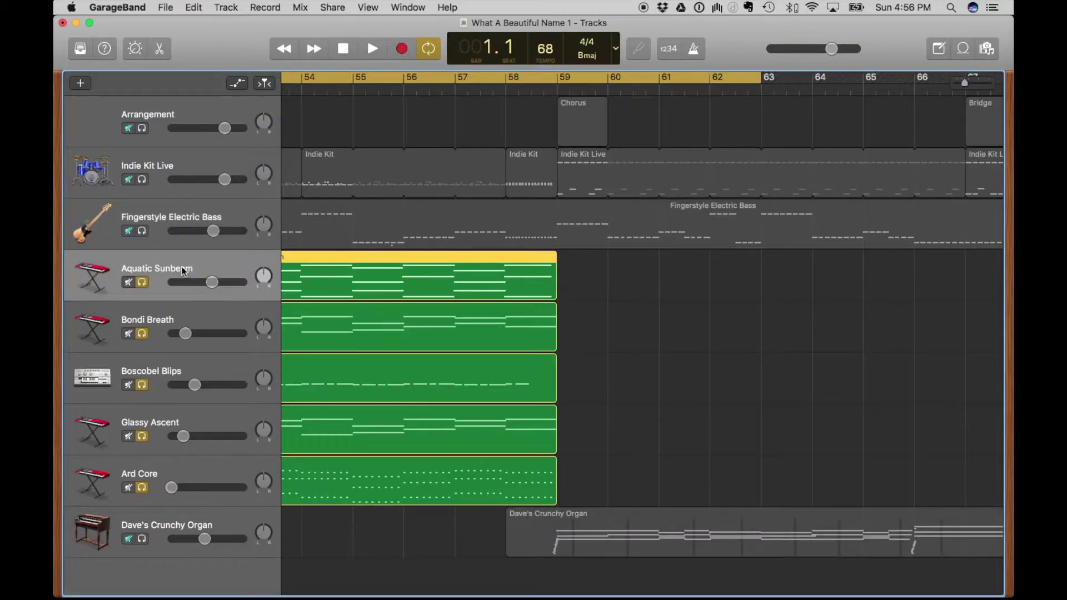
Step: Unsolo Aquatic Sunbeam, Bondi Breath, Boscobel Blips, Glassy Ascent and Ard Core, and solo Dave's Crunchy Organ
left_click(142, 282)
left_click(142, 334)
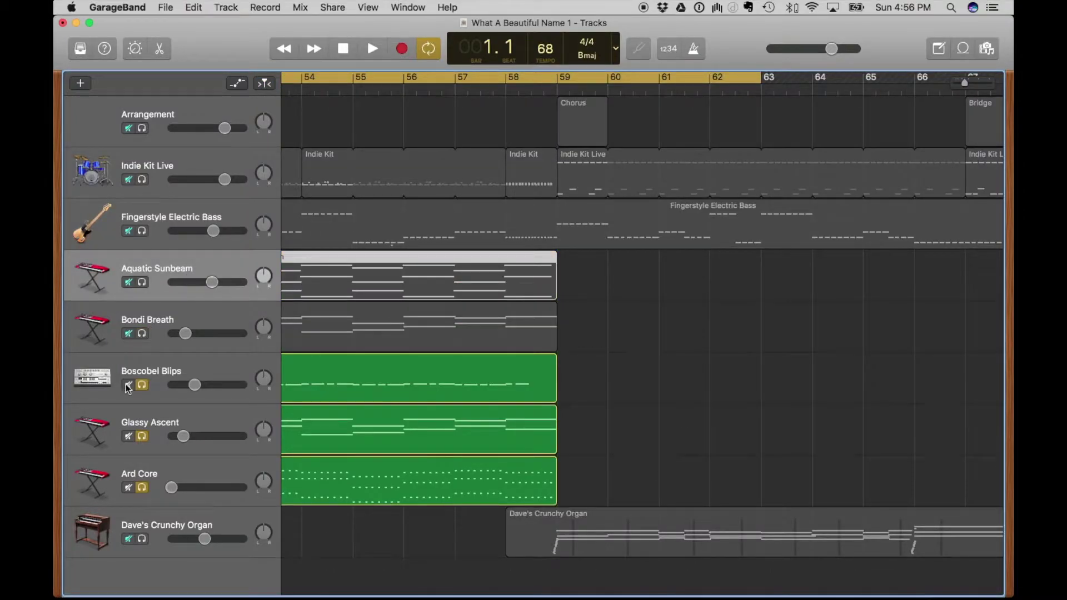
left_click(142, 385)
left_click(143, 436)
left_click(143, 488)
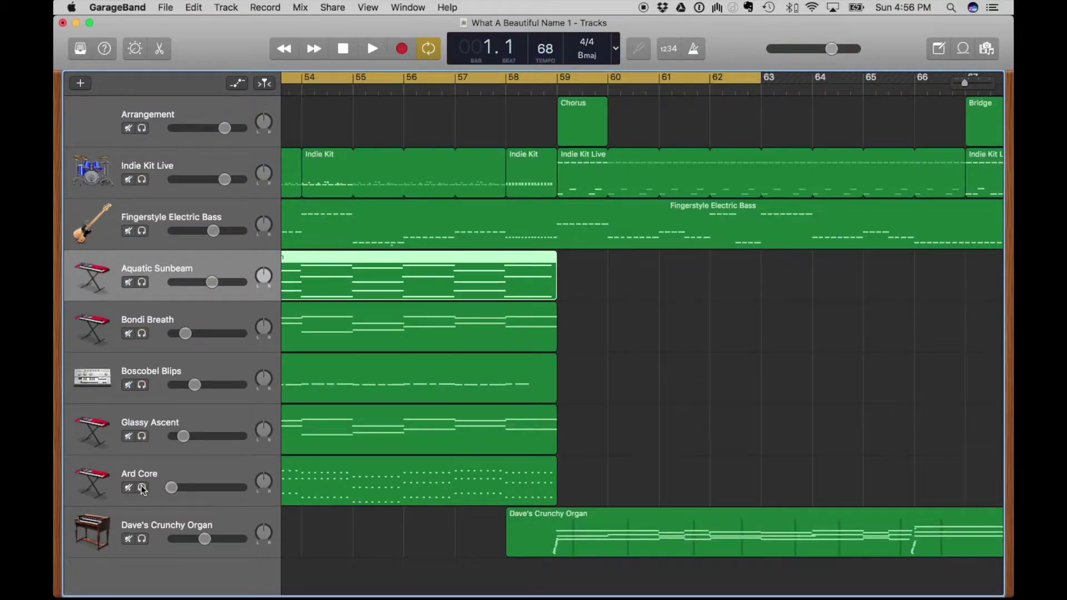
left_click(142, 539)
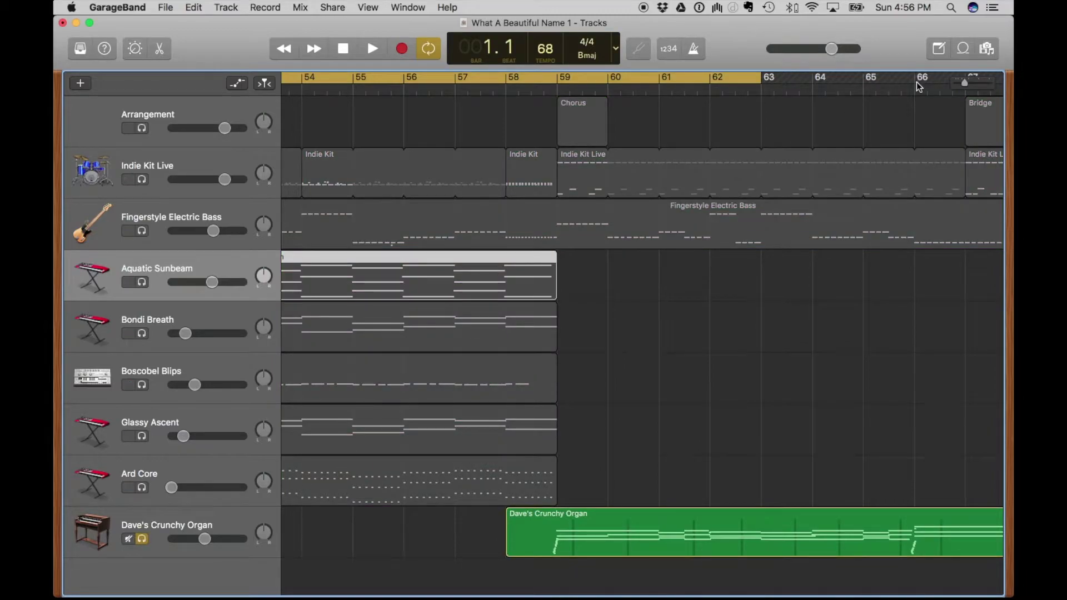
Step: Move the cycle start to bar 58 and extend its end past bar 81 to the organ's end
left_click_drag(968, 84, 964, 84)
scroll(729, 144, "left", 15)
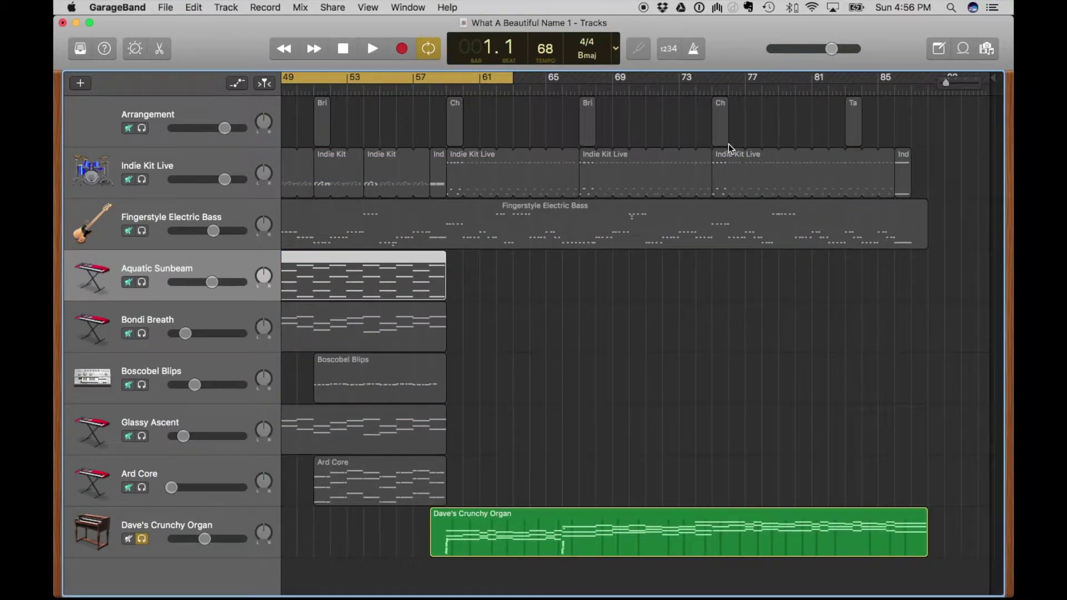
scroll(729, 144, "left", 10)
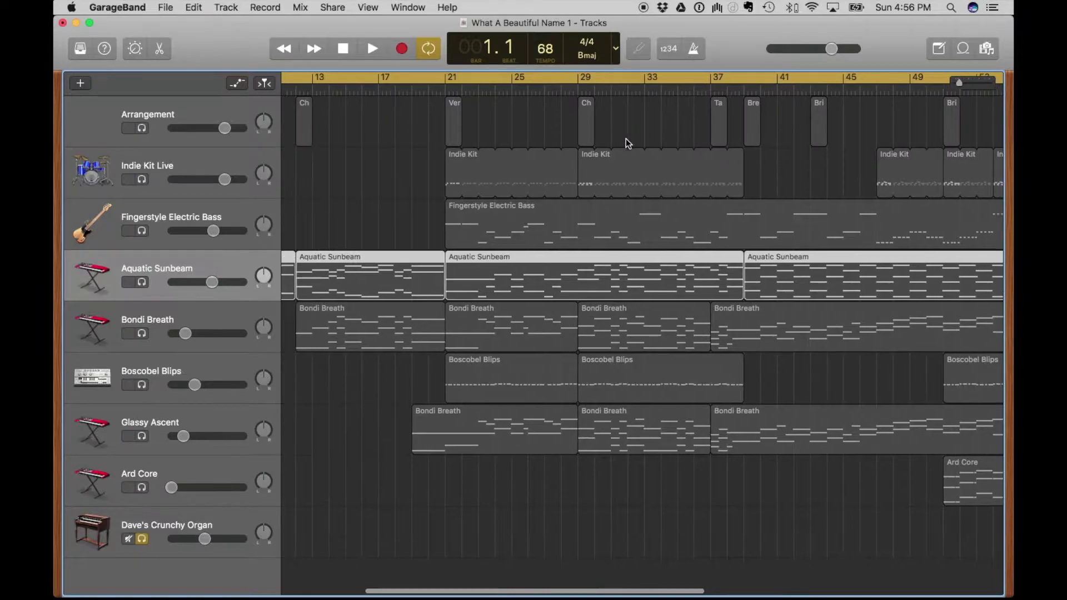
left_click_drag(289, 76, 865, 204)
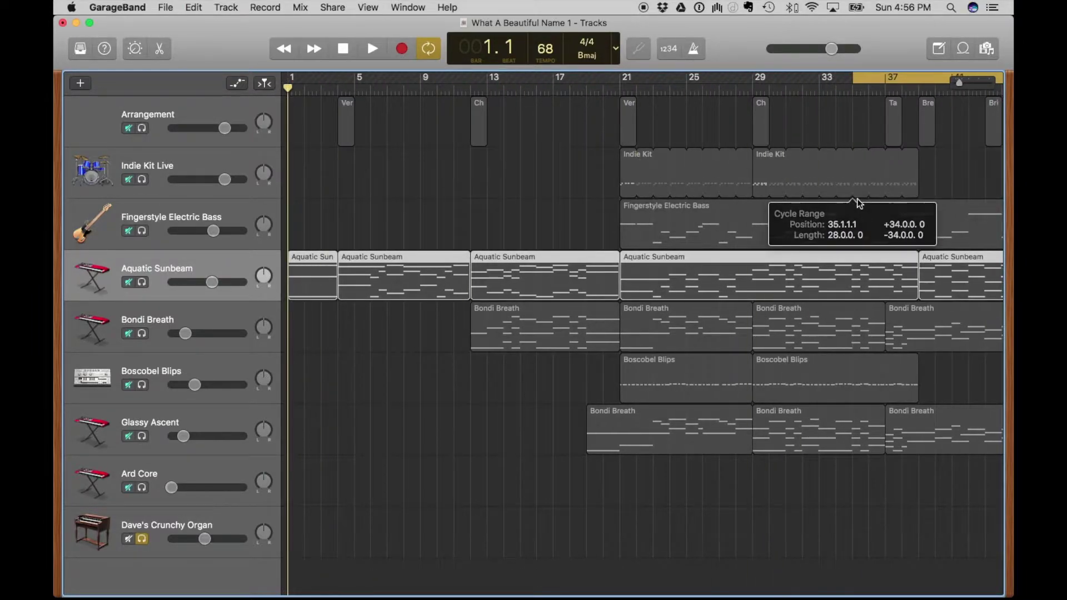
scroll(865, 204, "right", 10)
left_click_drag(496, 78, 887, 186)
scroll(886, 185, "right", 5)
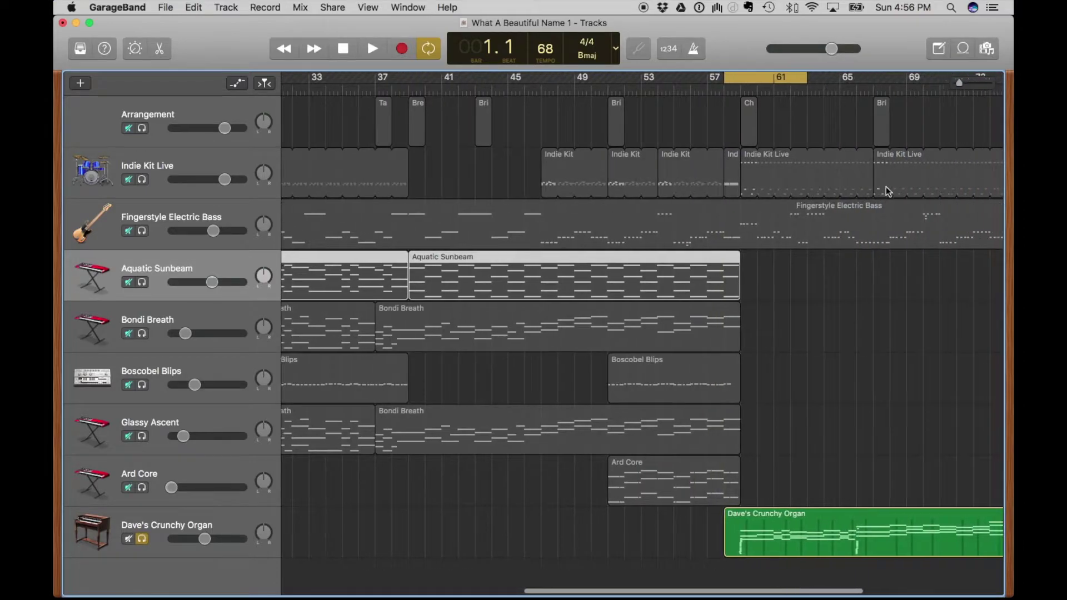
left_click_drag(665, 77, 972, 165)
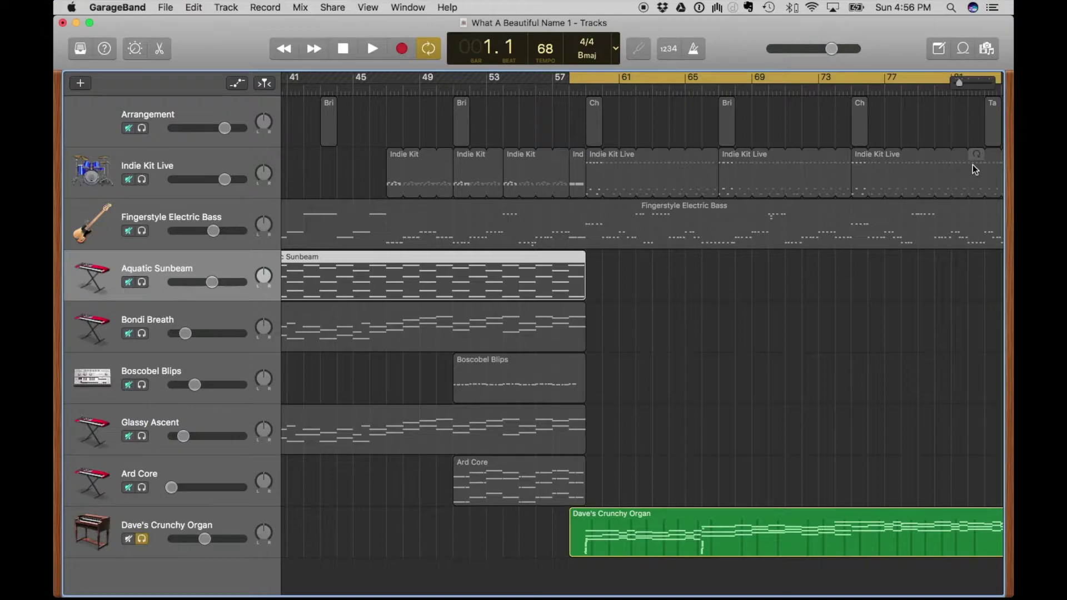
scroll(973, 165, "right", 3)
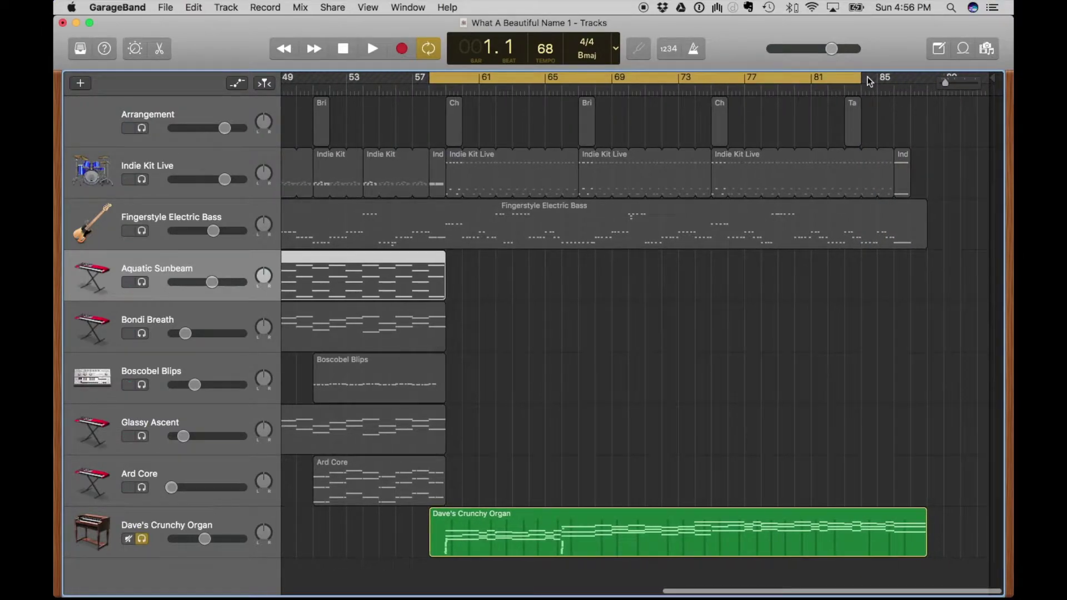
left_click_drag(862, 79, 953, 84)
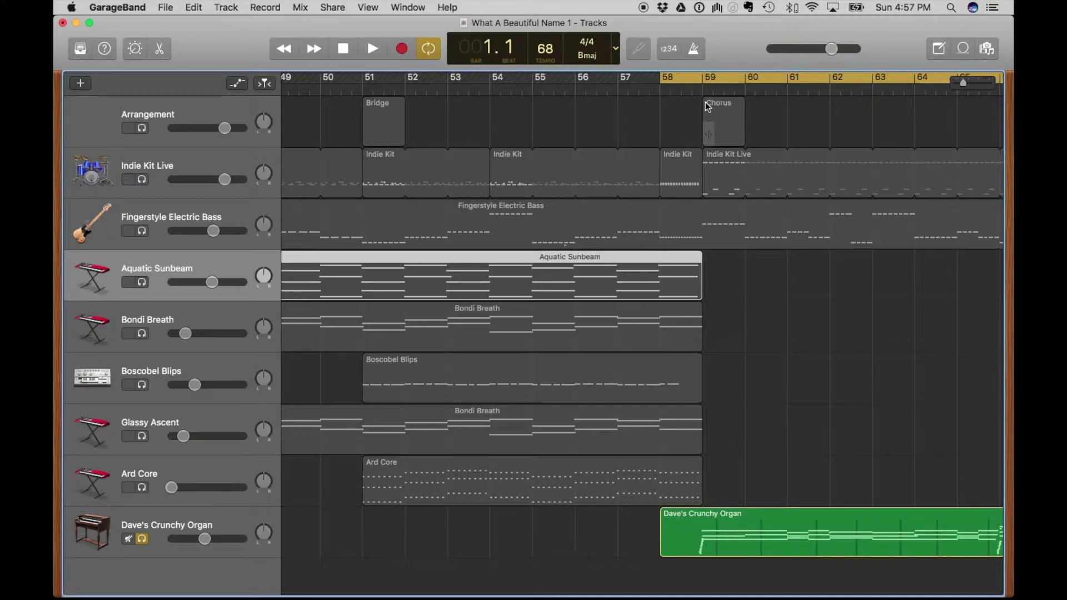
scroll(736, 132, "right", 10)
scroll(736, 132, "right", 10)
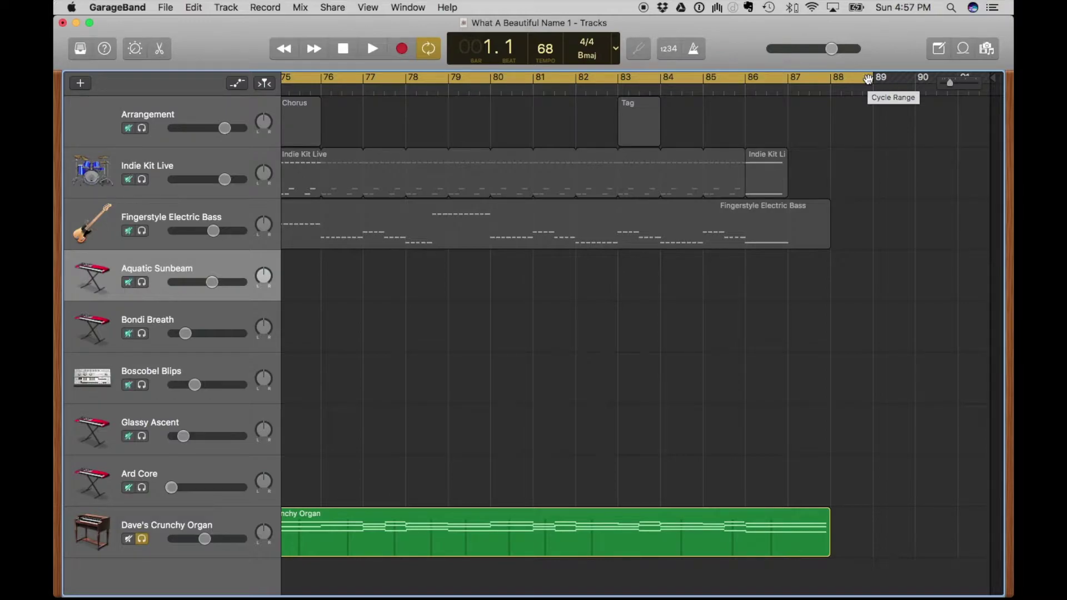
Step: Export the song to disk, replacing the date in the file name with ORGAN
left_click(334, 7)
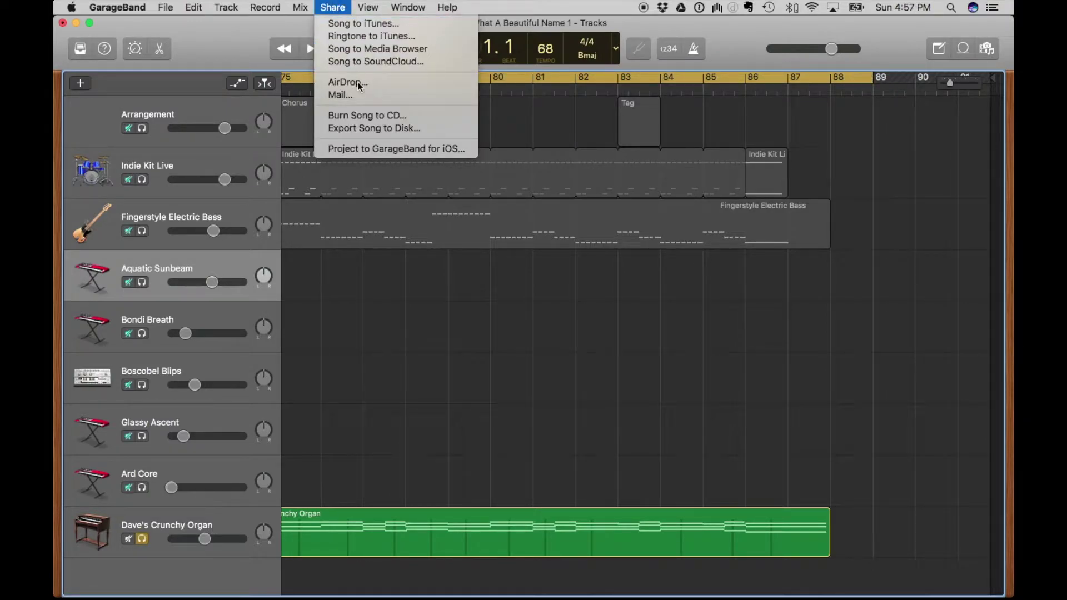
left_click(380, 128)
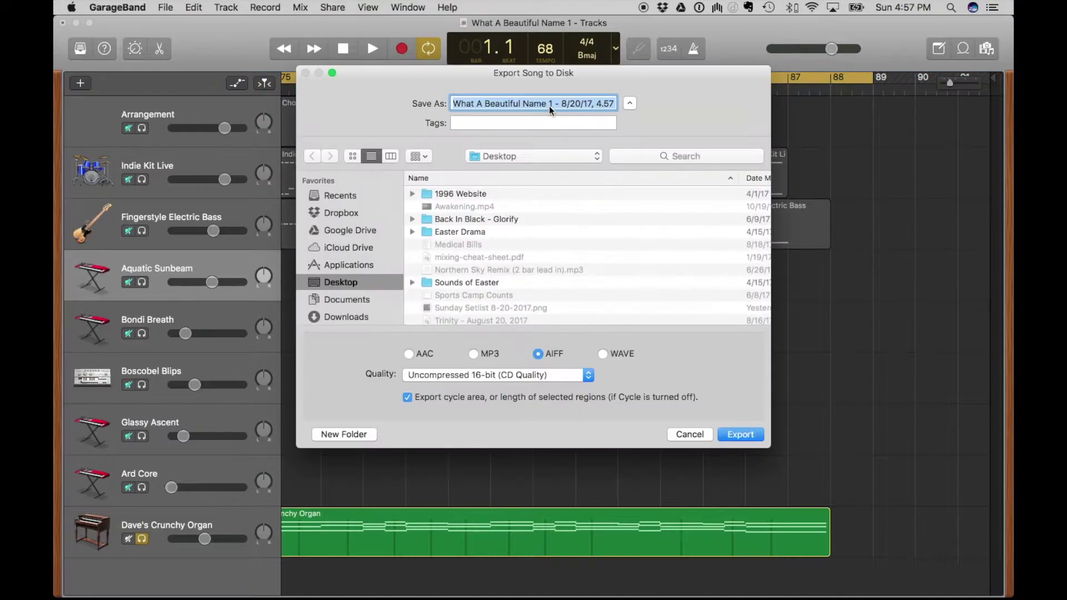
left_click_drag(548, 105, 616, 105)
type("ORGAN")
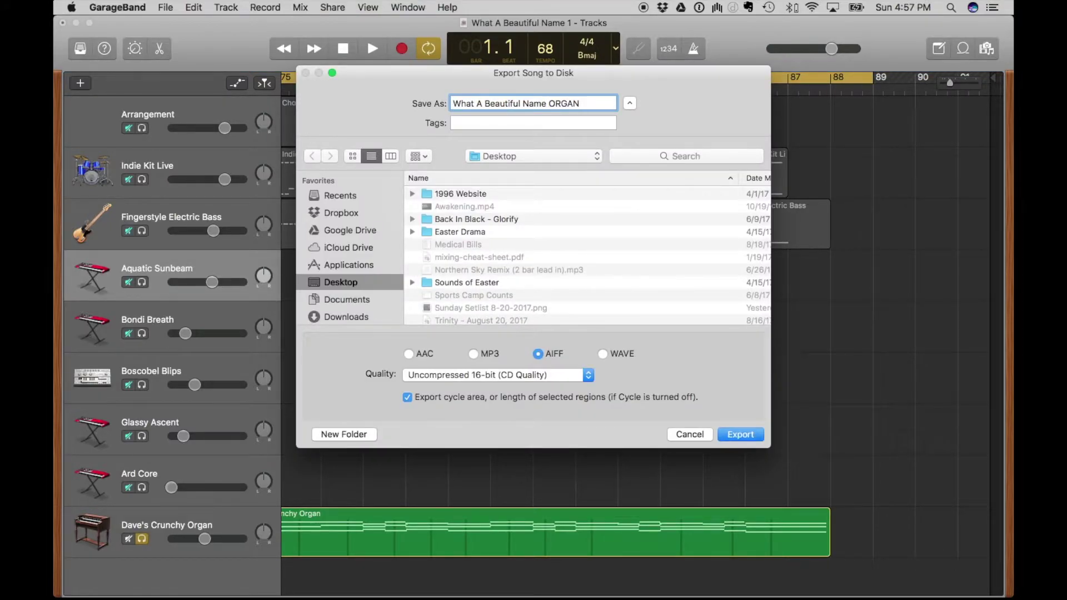
key("Return")
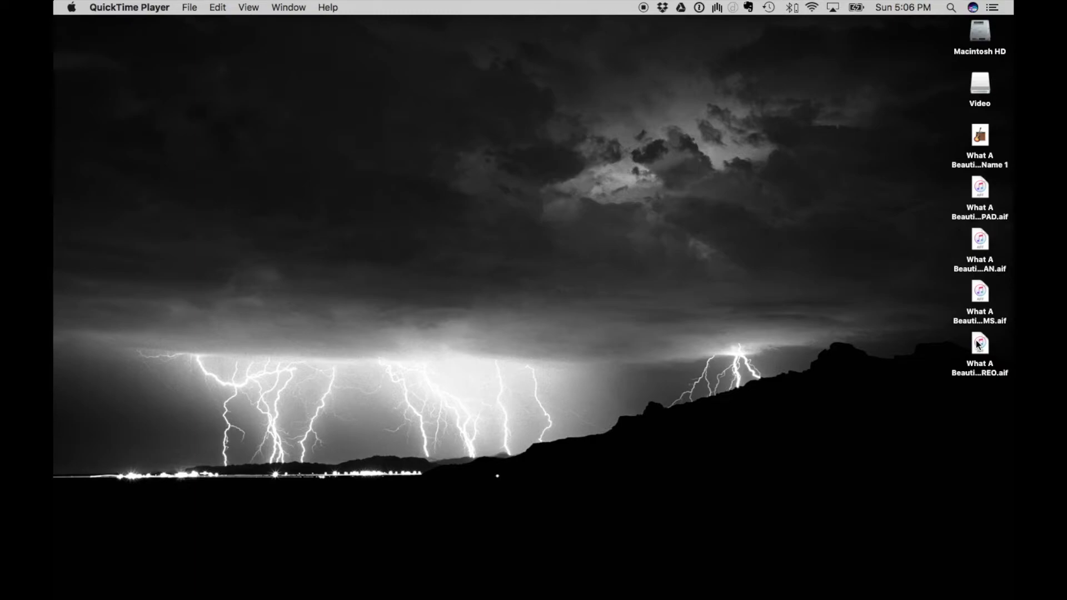
Step: Load the BASS STEREO file into Audacity, split it to mono, and remove the second channel
left_click_drag(978, 345, 434, 578)
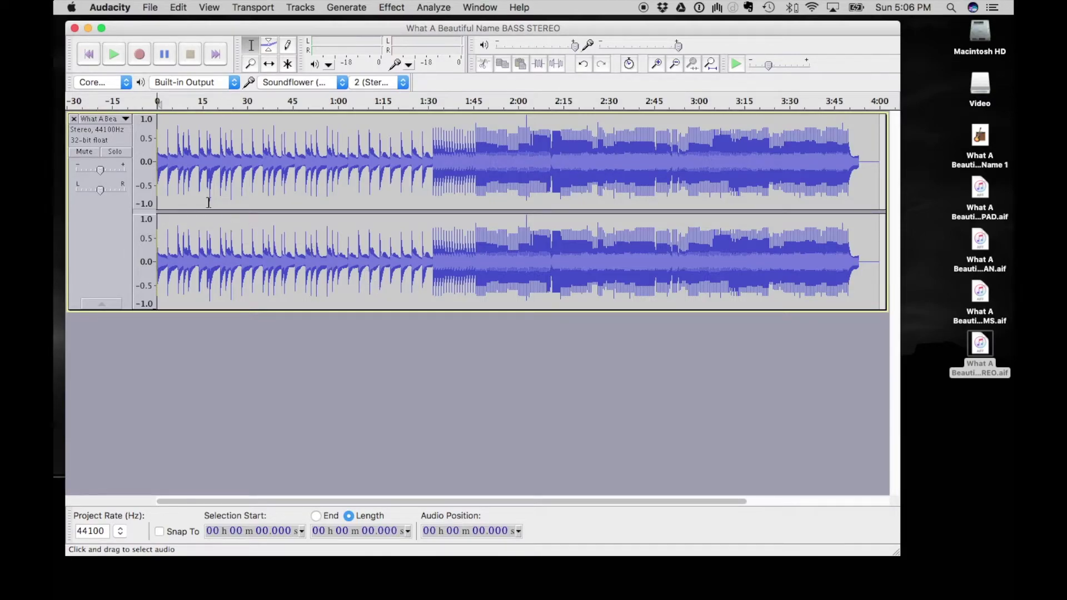
left_click(124, 119)
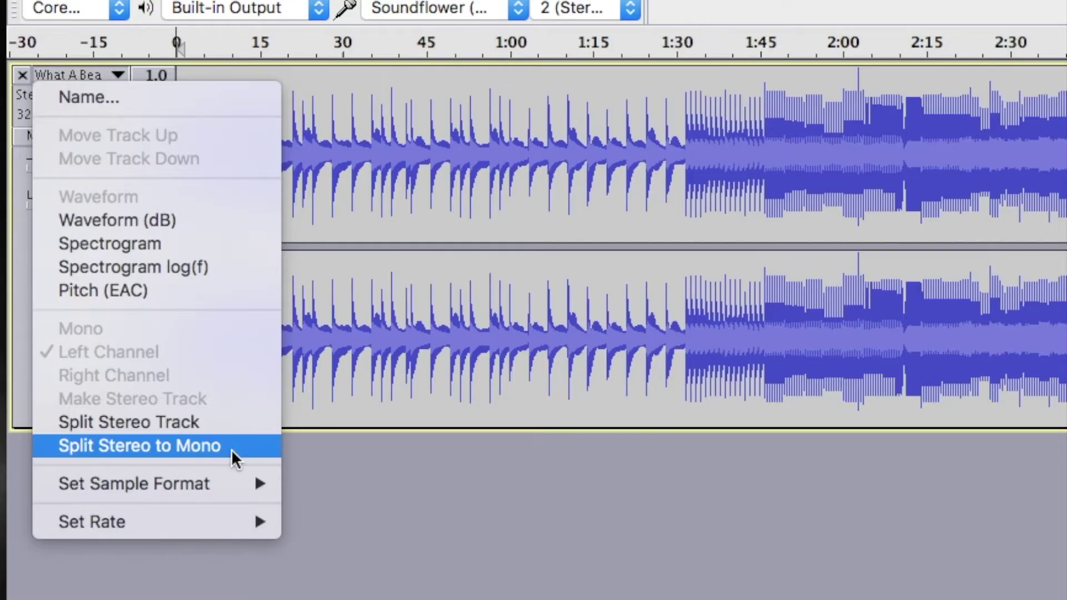
left_click(232, 449)
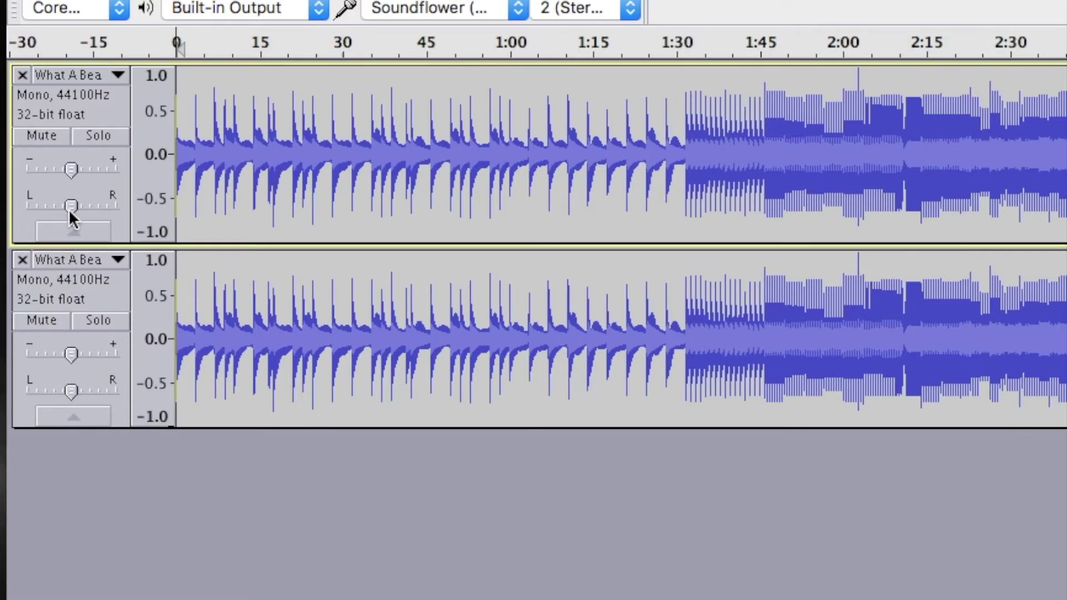
left_click(22, 261)
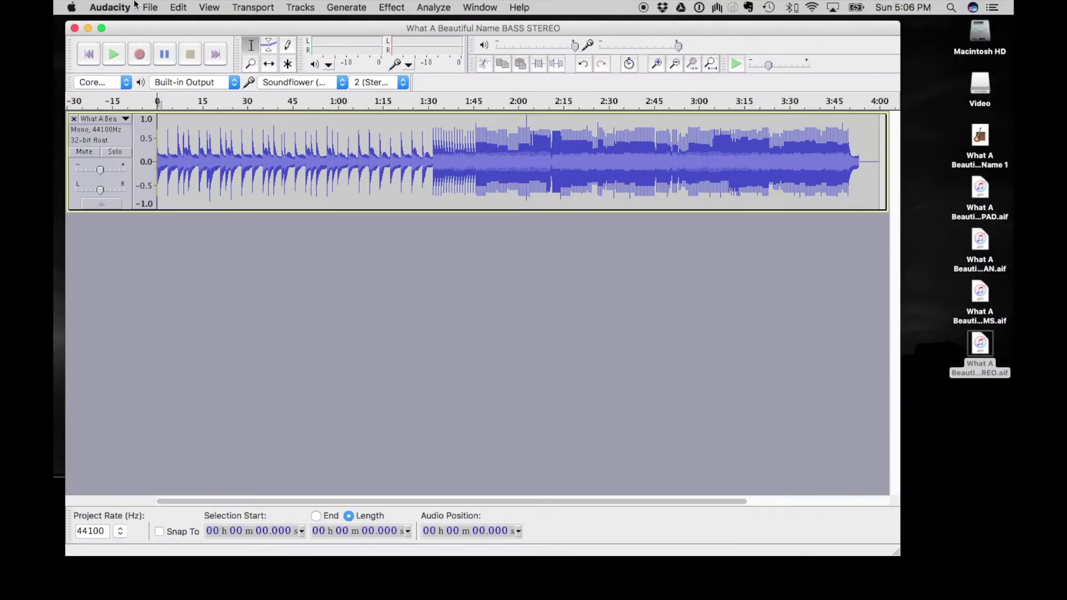
Step: Export the mono bass as 'What A Beautiful Name BASS', removing STEREO from the name
left_click(149, 7)
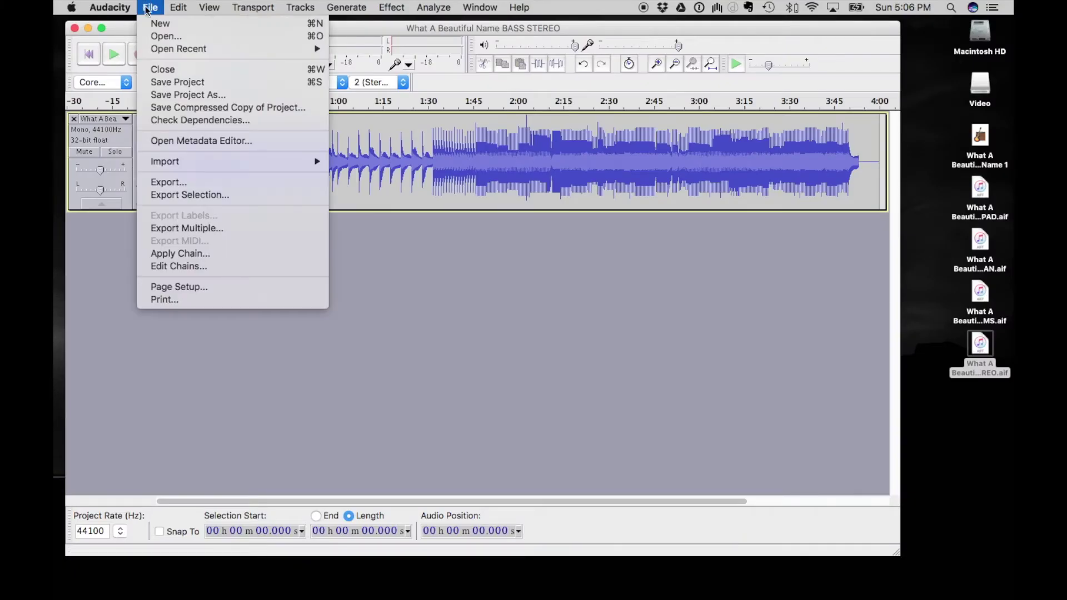
left_click(194, 181)
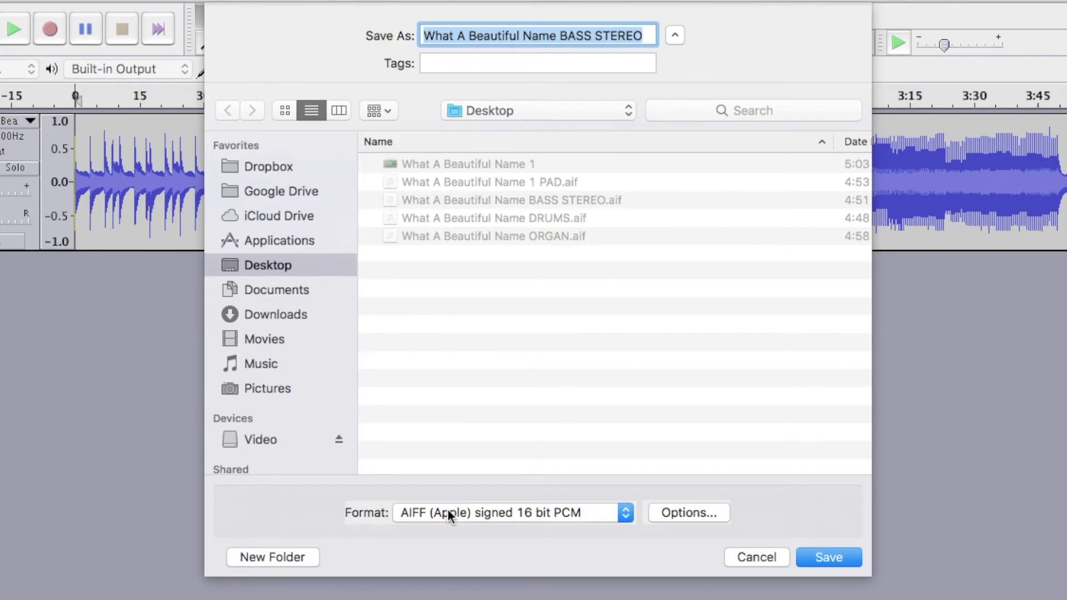
double_click(611, 37)
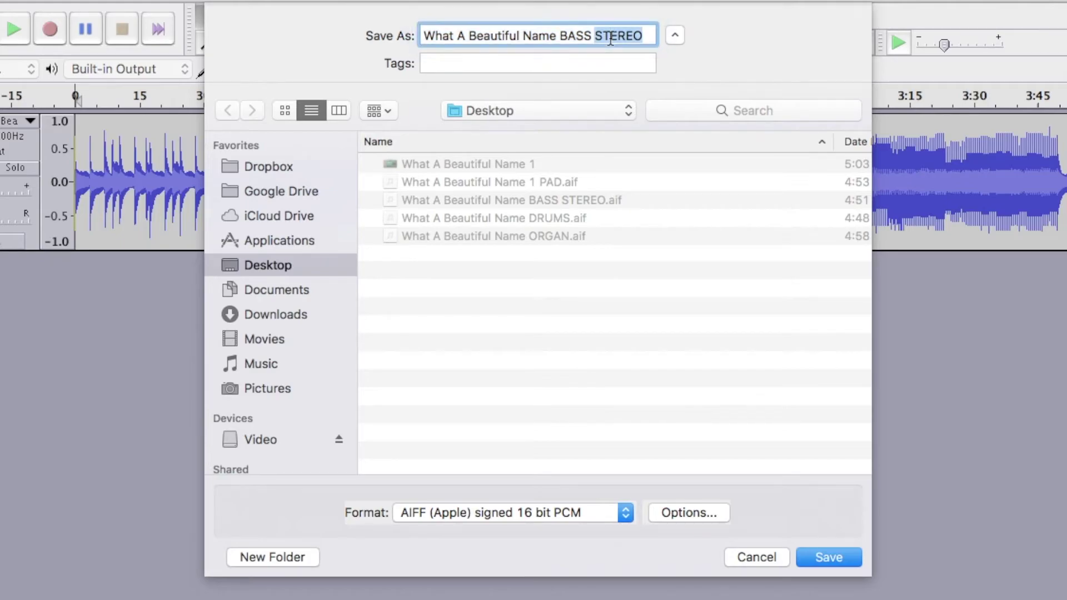
key("BackSpace")
left_click(837, 558)
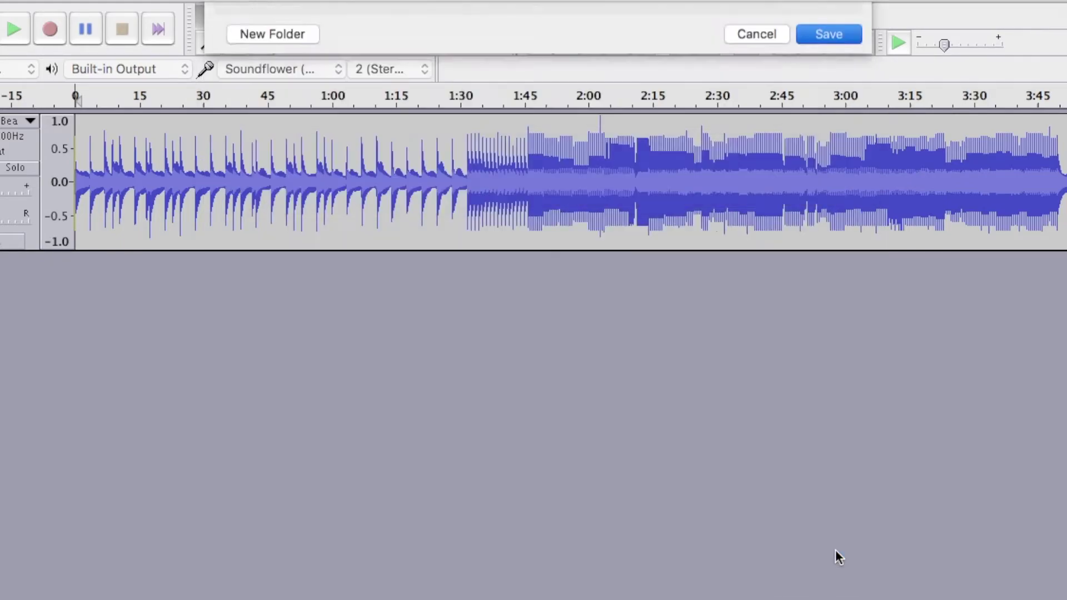
left_click(709, 525)
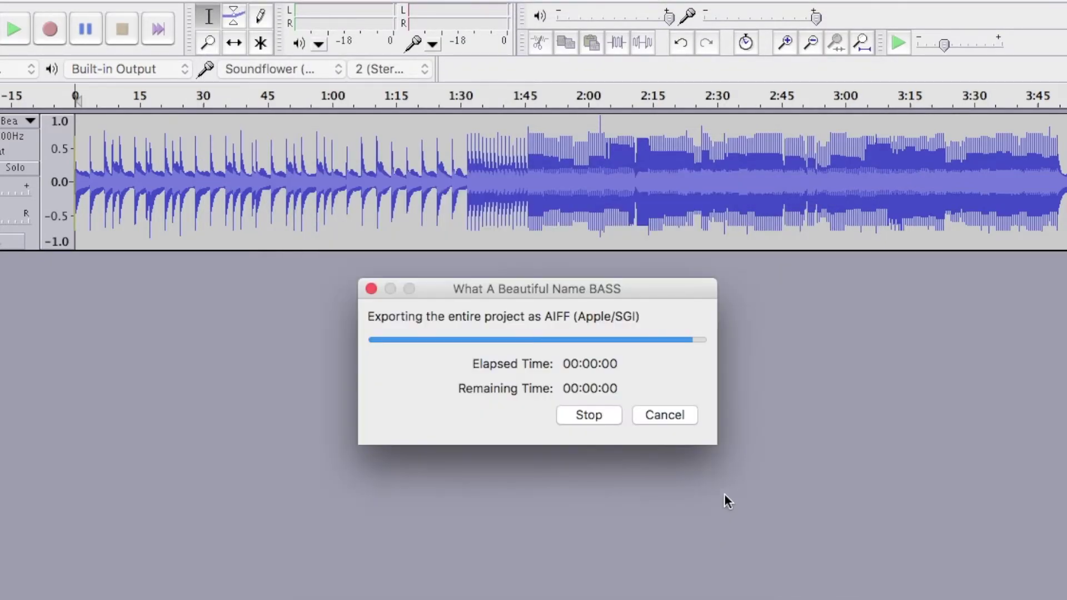
Step: Close the Audacity project without saving and move the stereo bass file to the Trash
key("super+w")
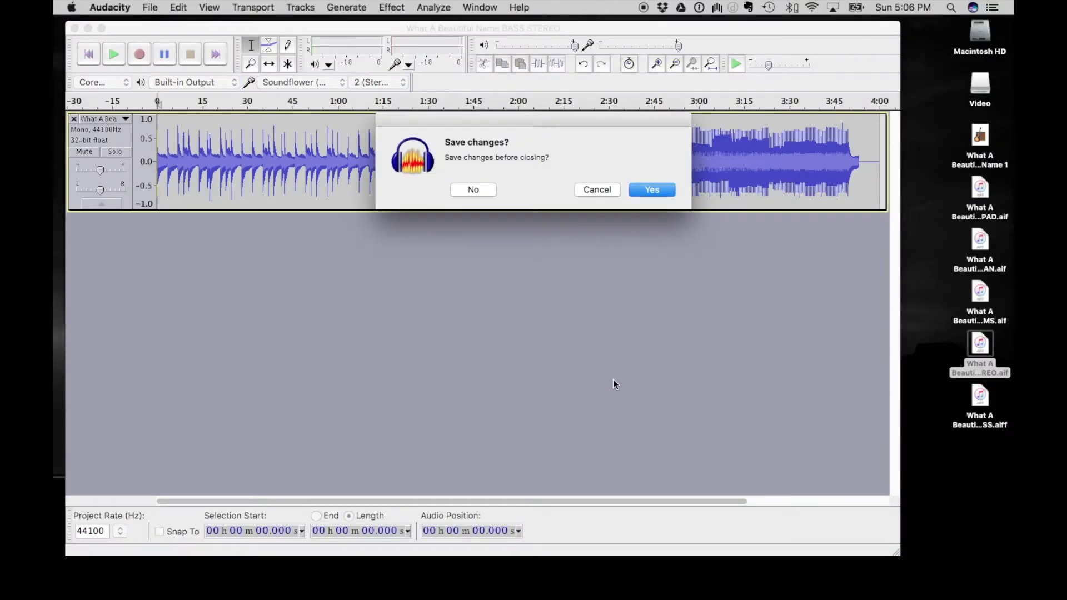
left_click(481, 188)
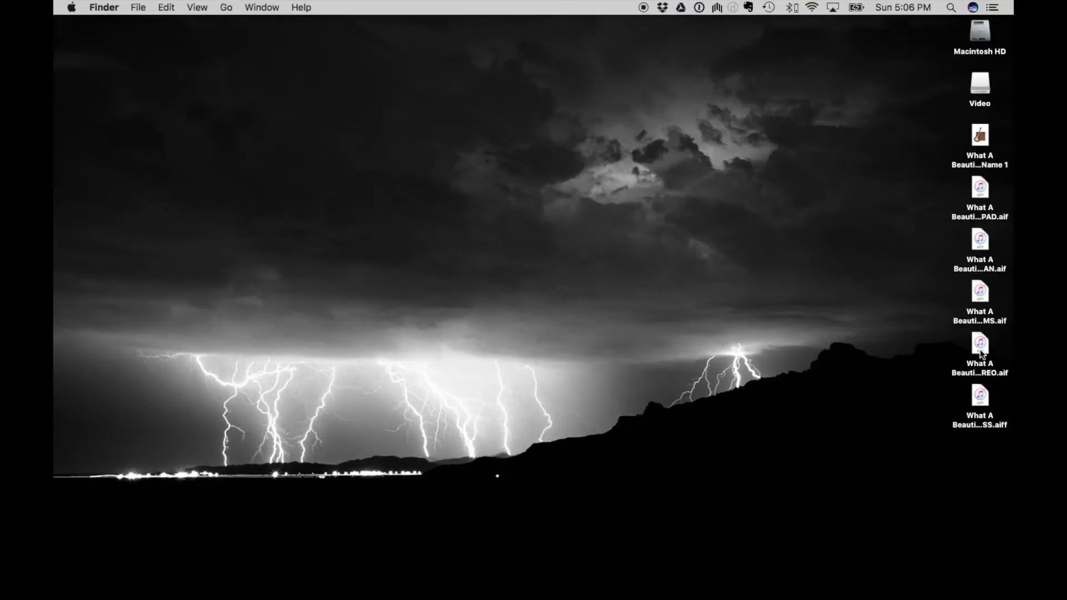
left_click(980, 343)
key("super+BackSpace")
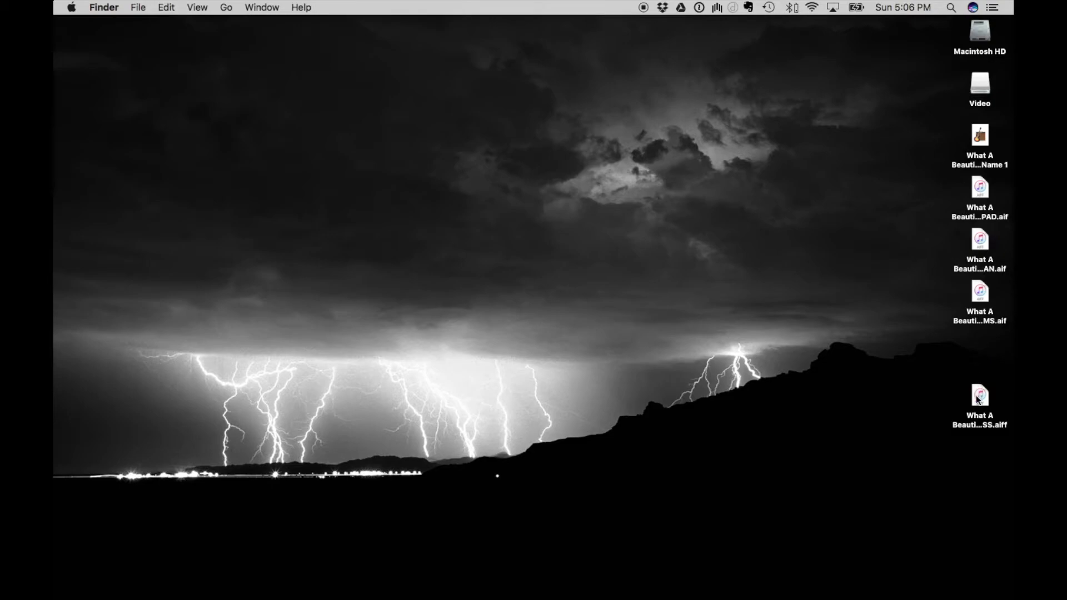
Step: Open a new Finder window and go into PrayerMusic › Ableton Live › PrayerMusic Songs
left_click(917, 299)
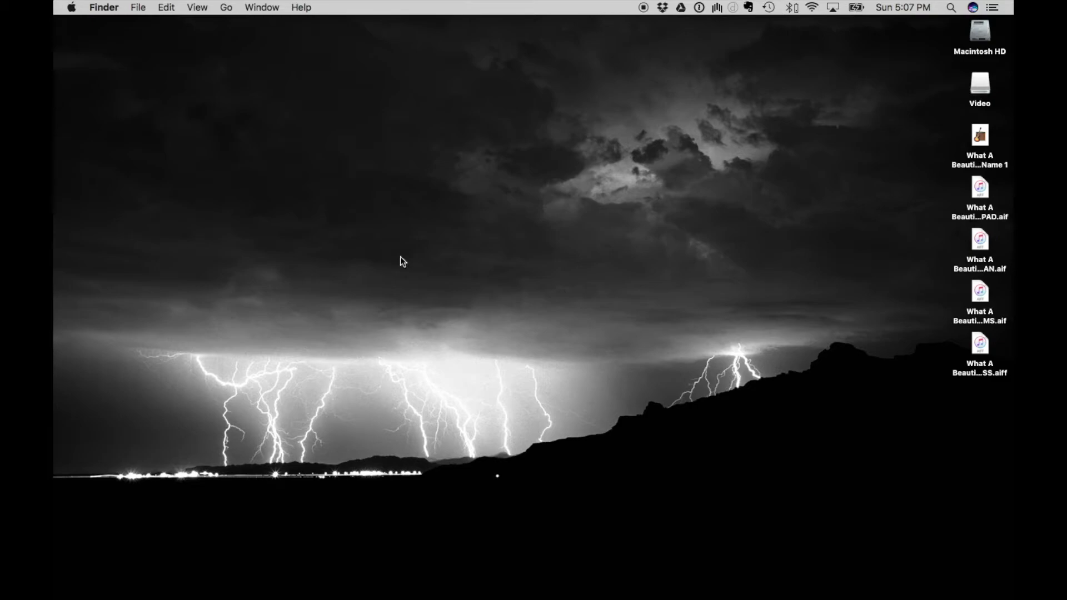
key("super+n")
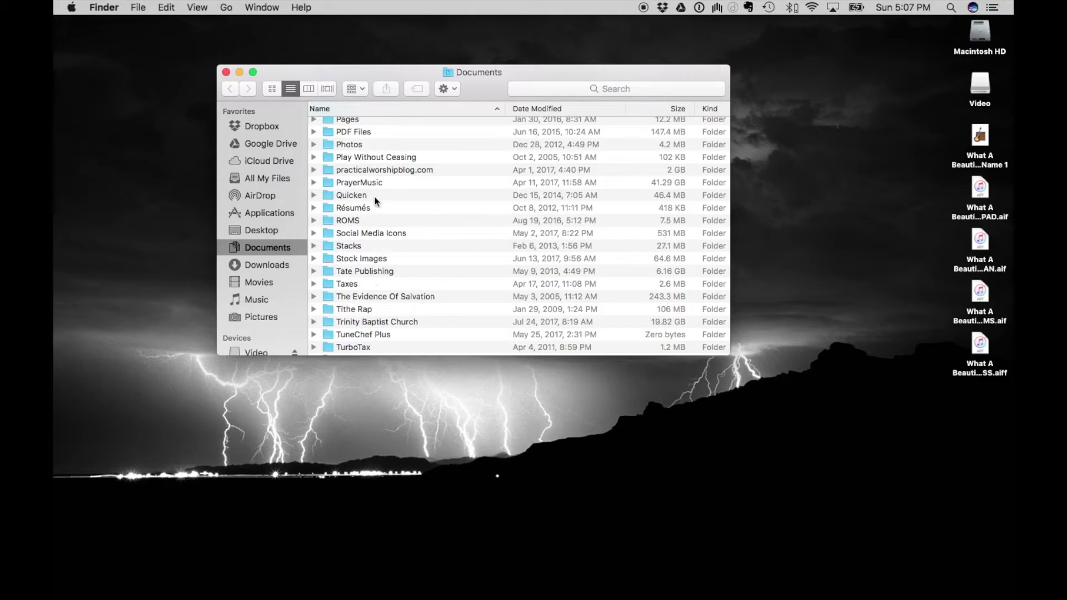
double_click(383, 182)
left_click(364, 126)
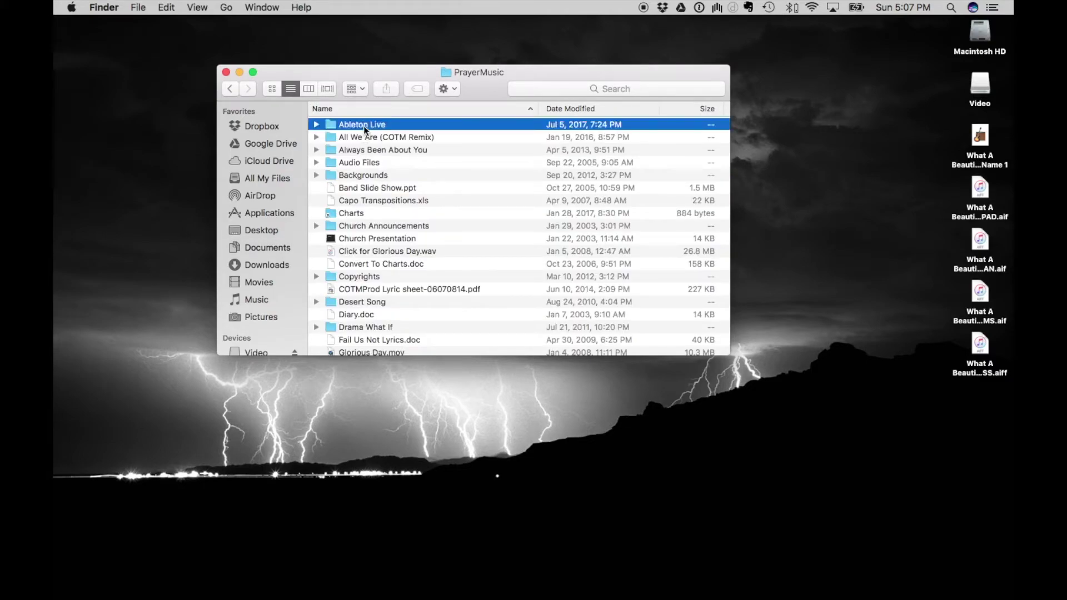
double_click(363, 125)
left_click(366, 136)
double_click(365, 137)
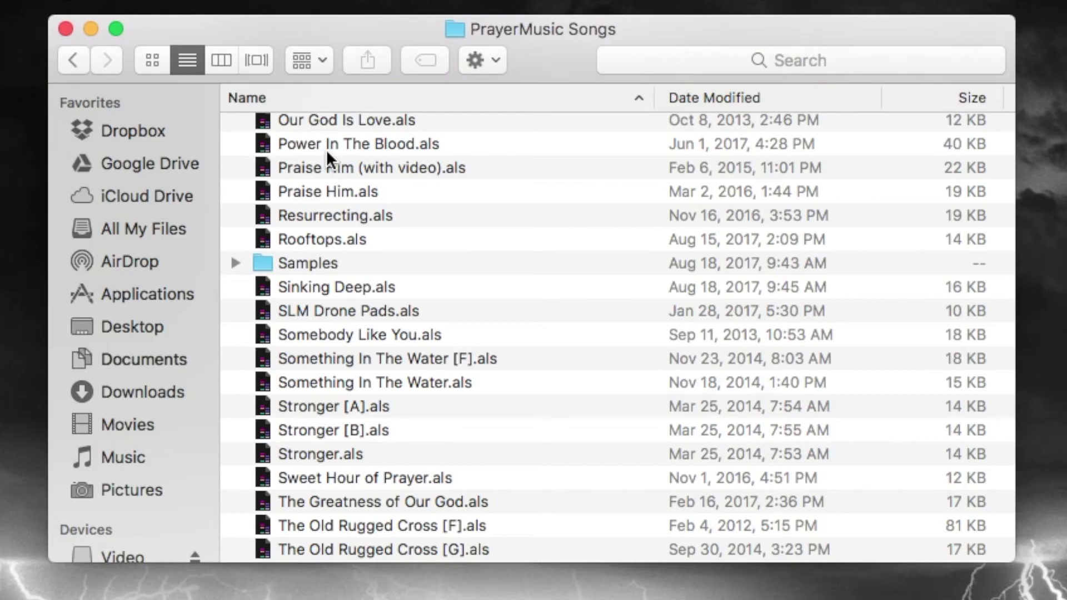
Step: Open the Samples folder and browse its song stems
scroll(327, 152, "up", 15)
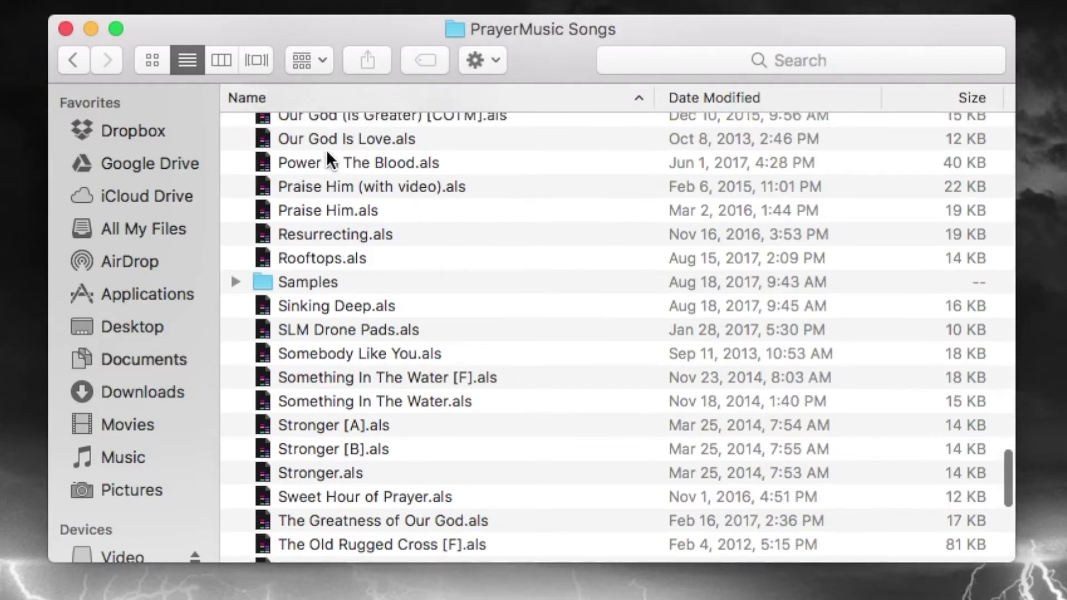
scroll(327, 153, "up", 15)
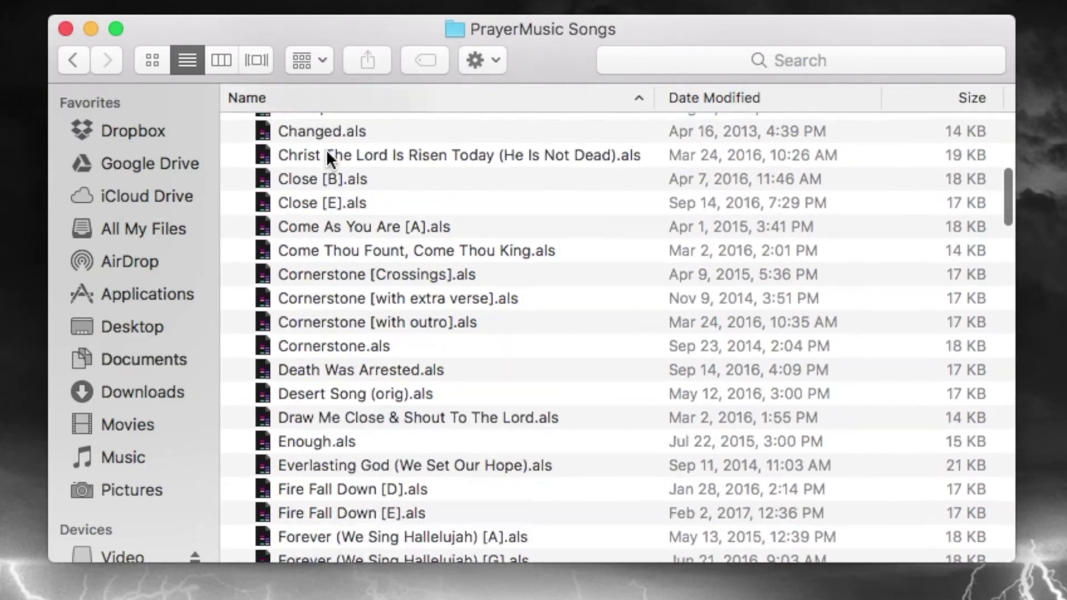
scroll(328, 153, "down", 20)
scroll(327, 154, "up", 5)
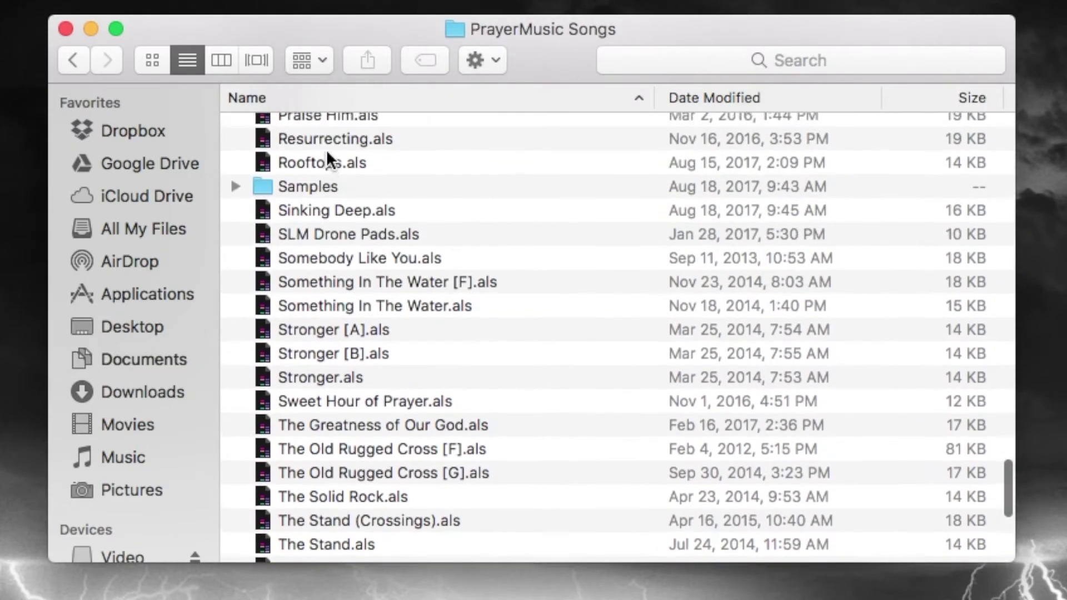
double_click(327, 186)
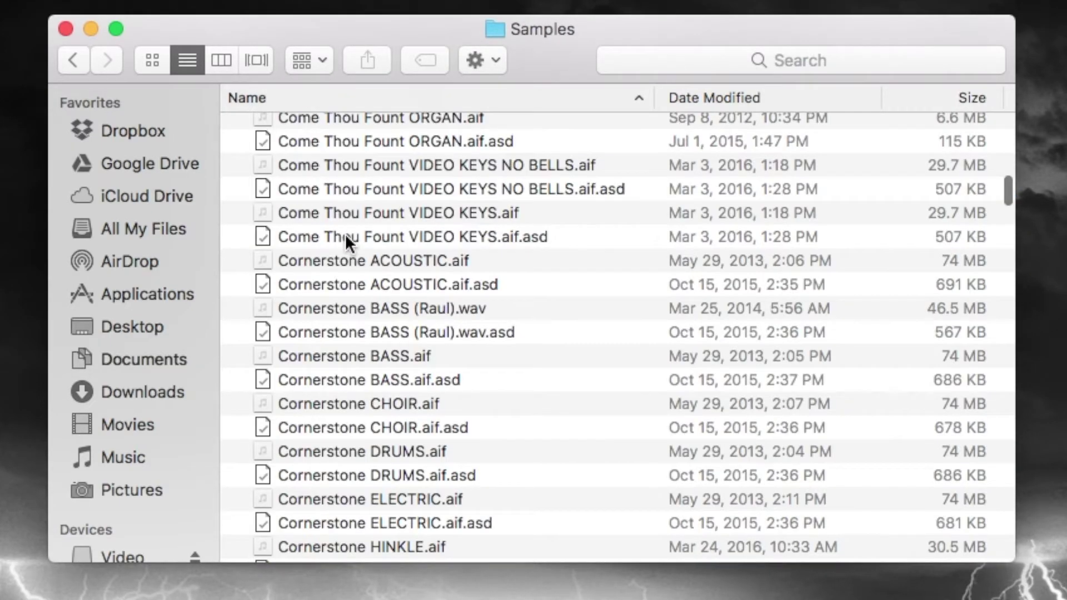
scroll(346, 233, "up", 3)
scroll(345, 234, "down", 20)
scroll(345, 234, "down", 20)
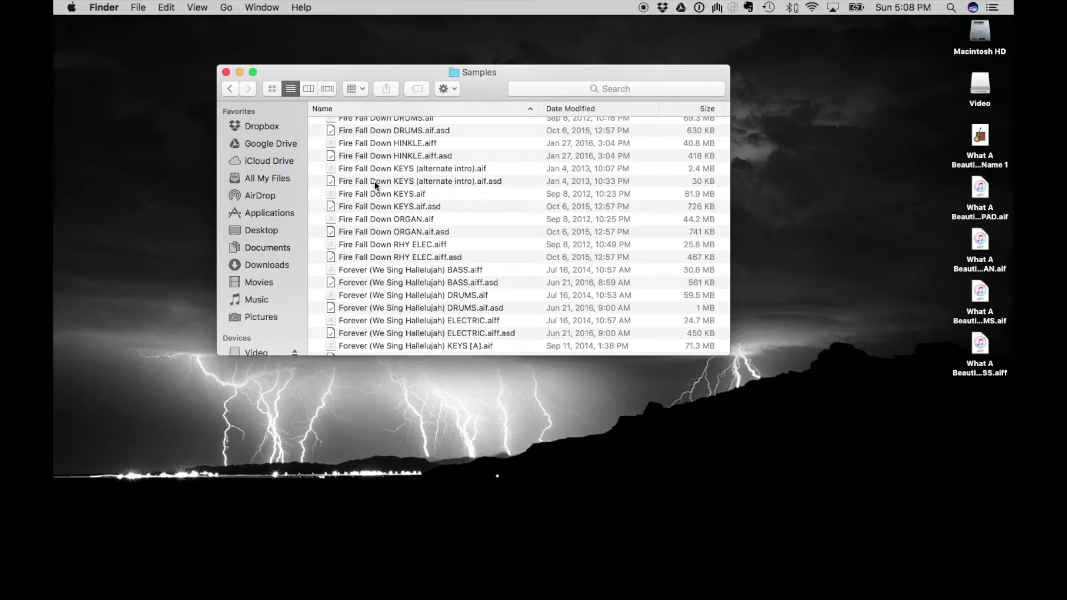
Step: Marquee-select the four exported What A Beautiful Name stem files on the Desktop
left_click(912, 234)
left_click_drag(939, 192, 494, 213)
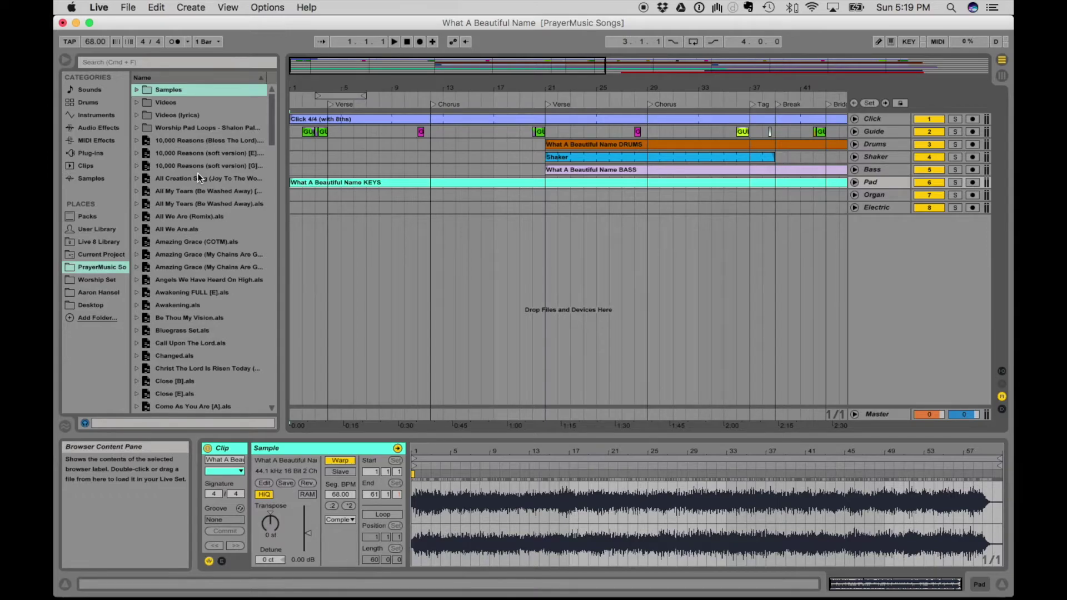
double_click(179, 92)
scroll(189, 122, "down", 5)
scroll(199, 143, "down", 20)
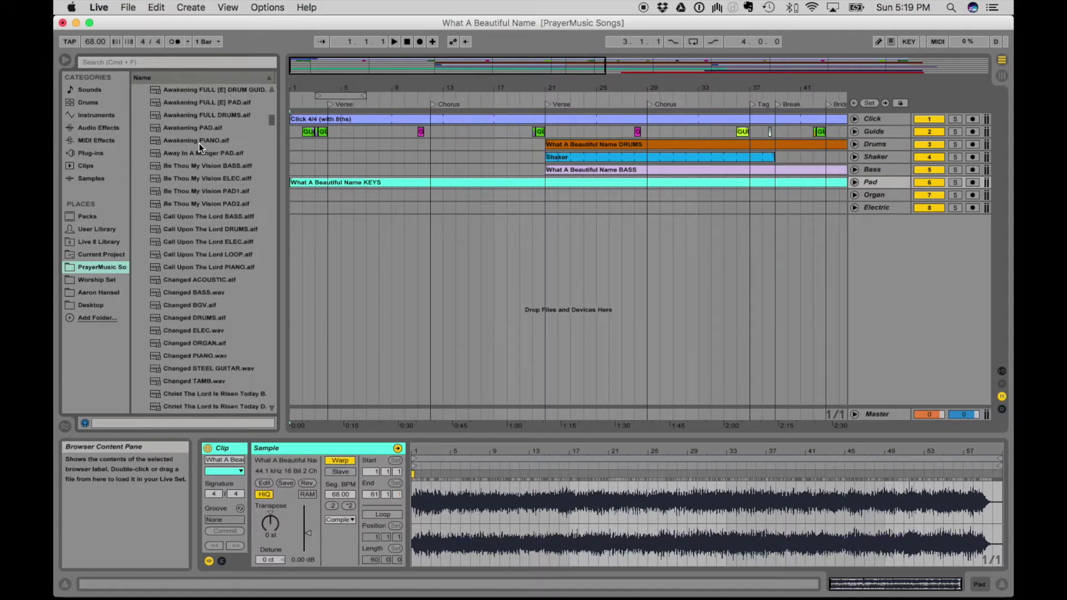
scroll(199, 143, "down", 20)
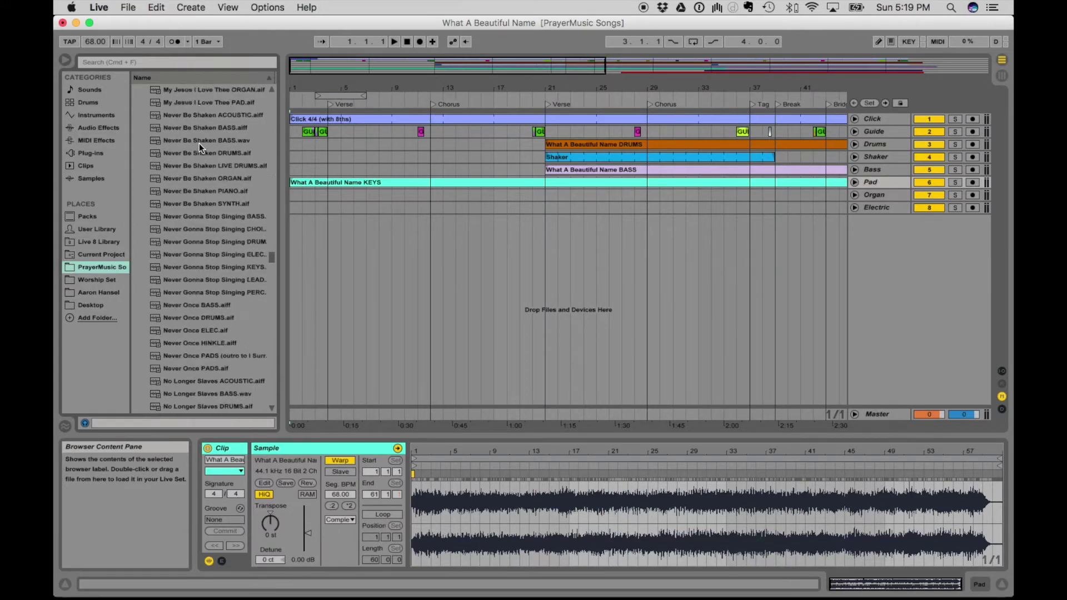
scroll(199, 142, "down", 20)
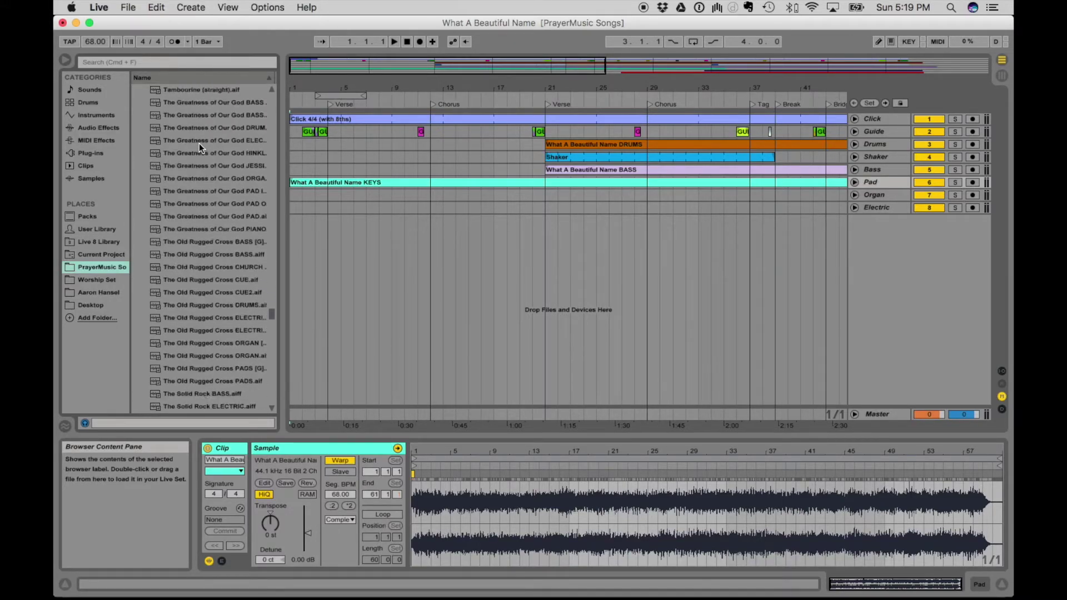
scroll(199, 142, "down", 8)
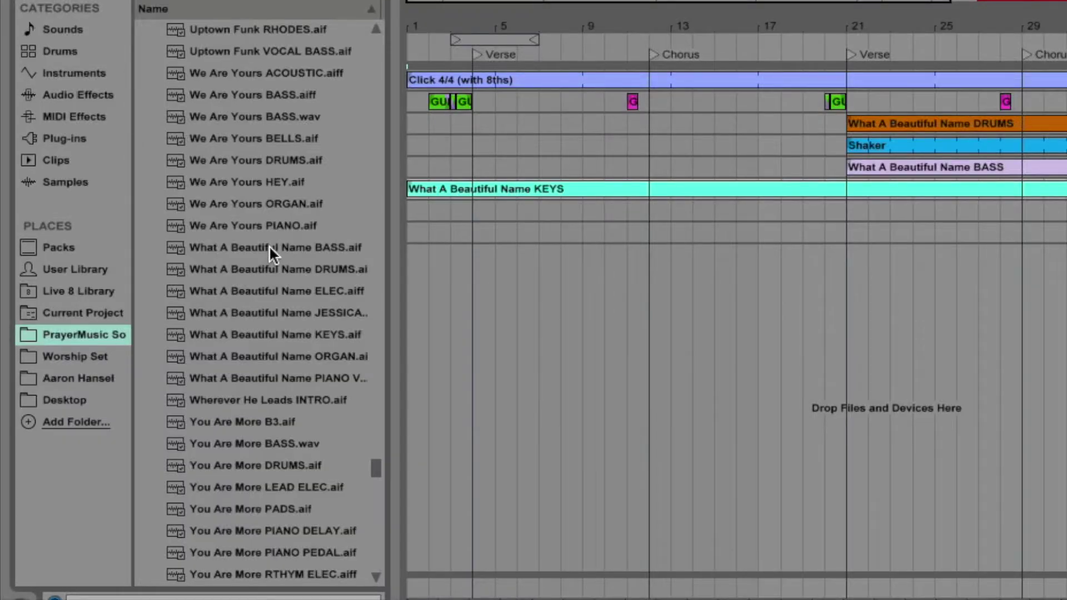
scroll(269, 229, "up", 15)
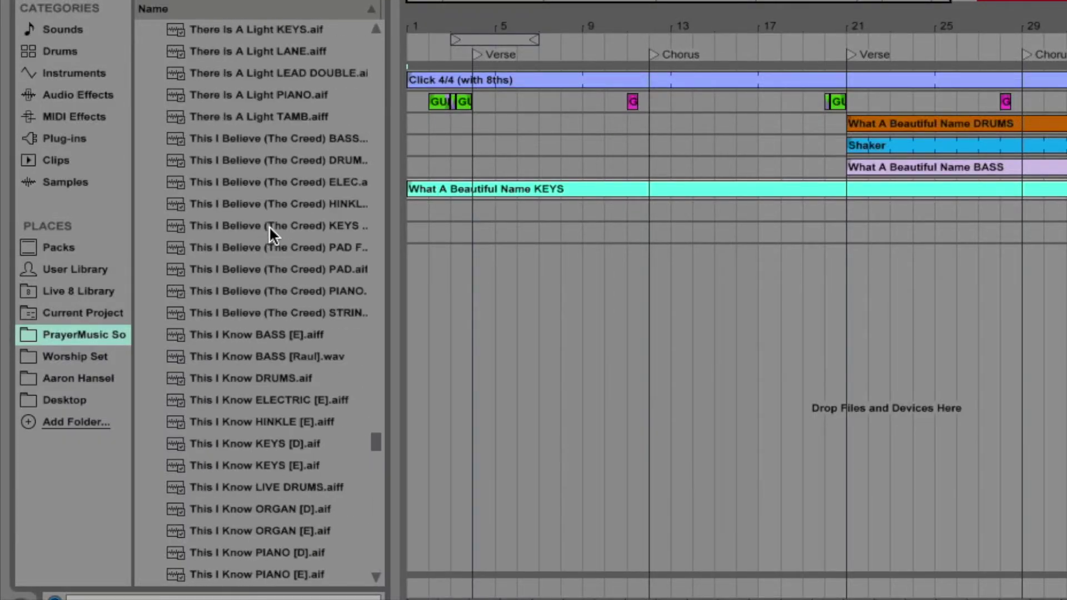
scroll(269, 226, "up", 12)
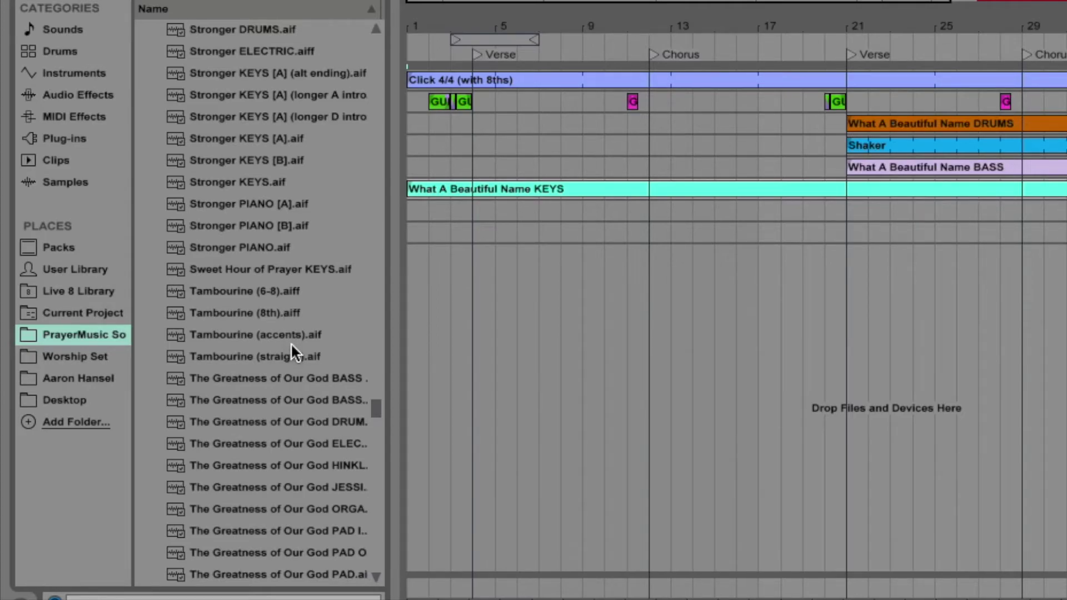
scroll(271, 286, "up", 13)
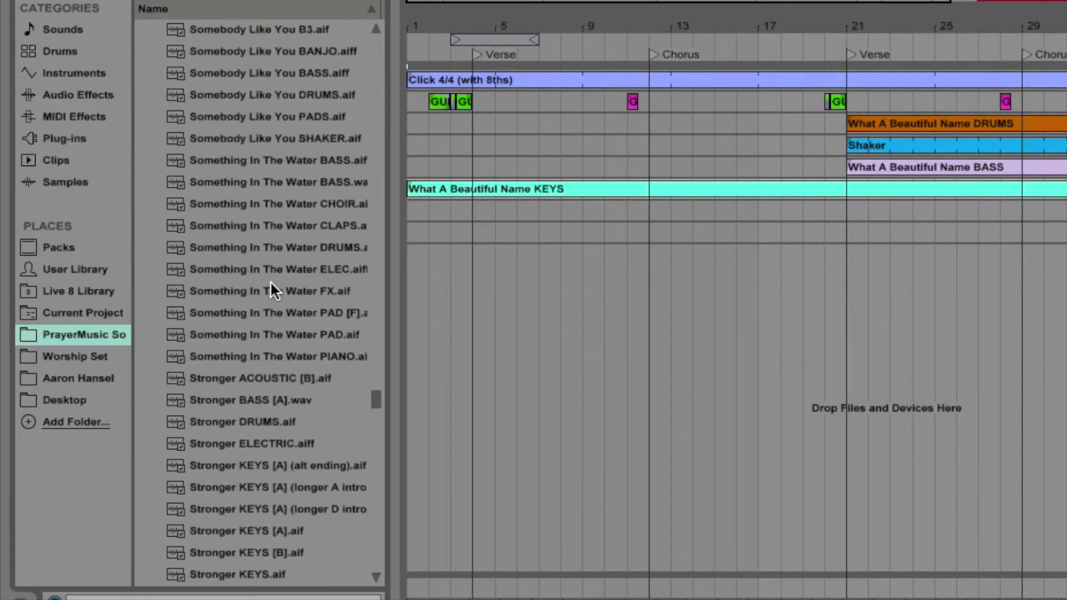
scroll(218, 179, "up", 20)
scroll(218, 181, "up", 20)
scroll(218, 179, "up", 20)
scroll(218, 182, "up", 20)
scroll(218, 182, "up", 9)
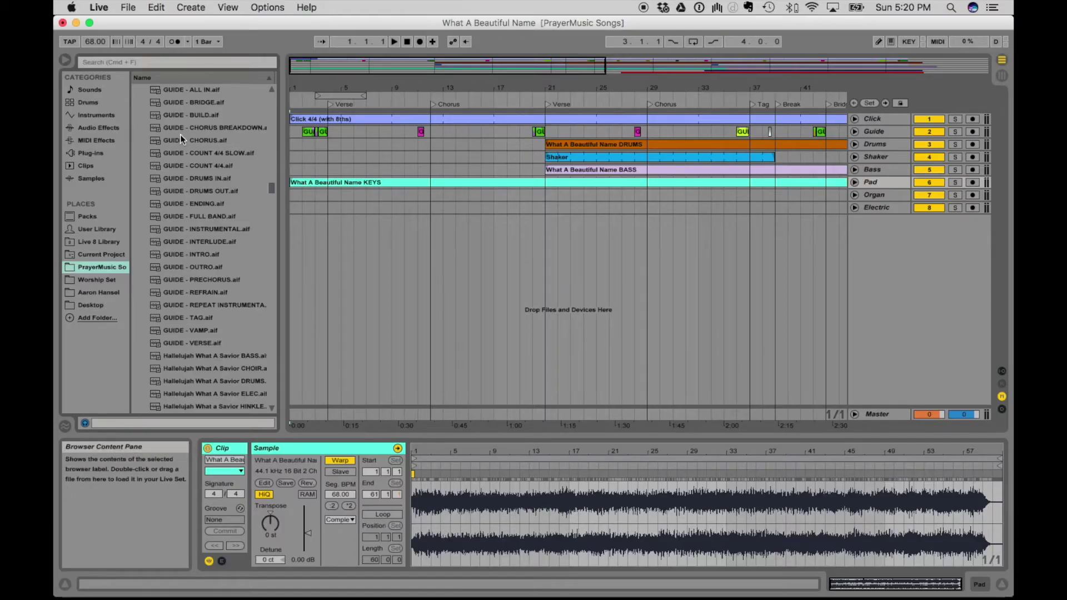
Step: Scroll the browser to the What A Beautiful Name BASS, DRUMS, KEYS and ORGAN files
scroll(221, 115, "up", 10)
scroll(180, 136, "up", 15)
scroll(181, 134, "up", 8)
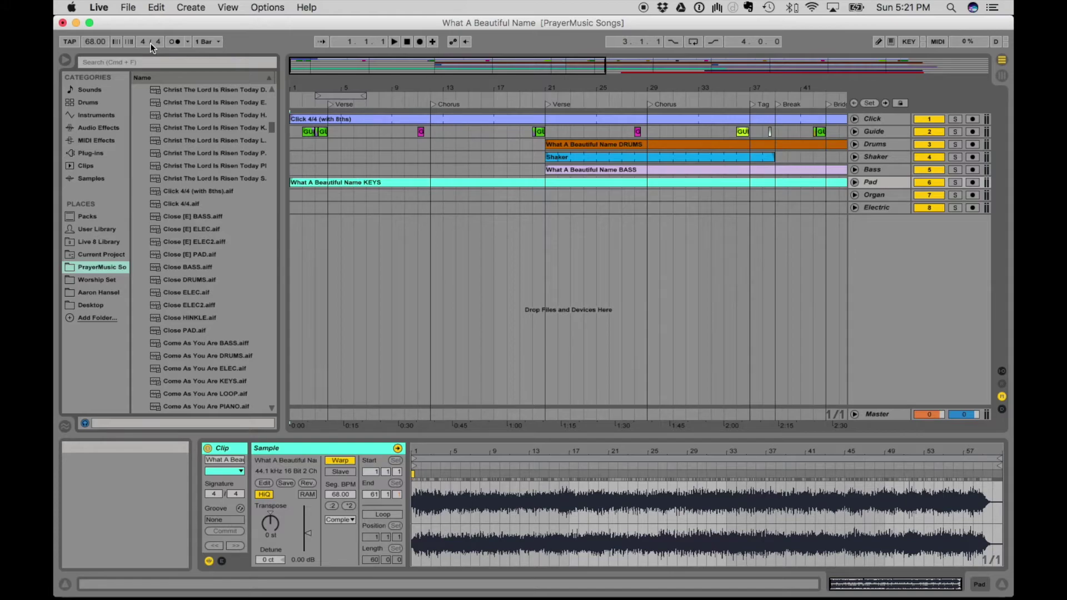
scroll(163, 162, "down", 20)
scroll(163, 162, "down", 20)
scroll(164, 166, "down", 20)
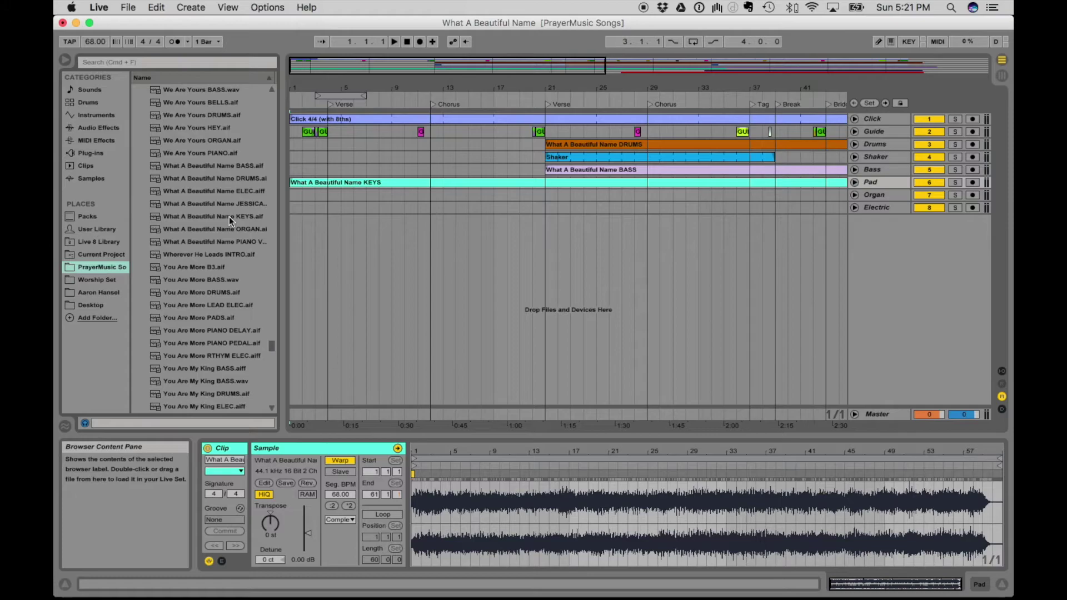
key("super+Tab")
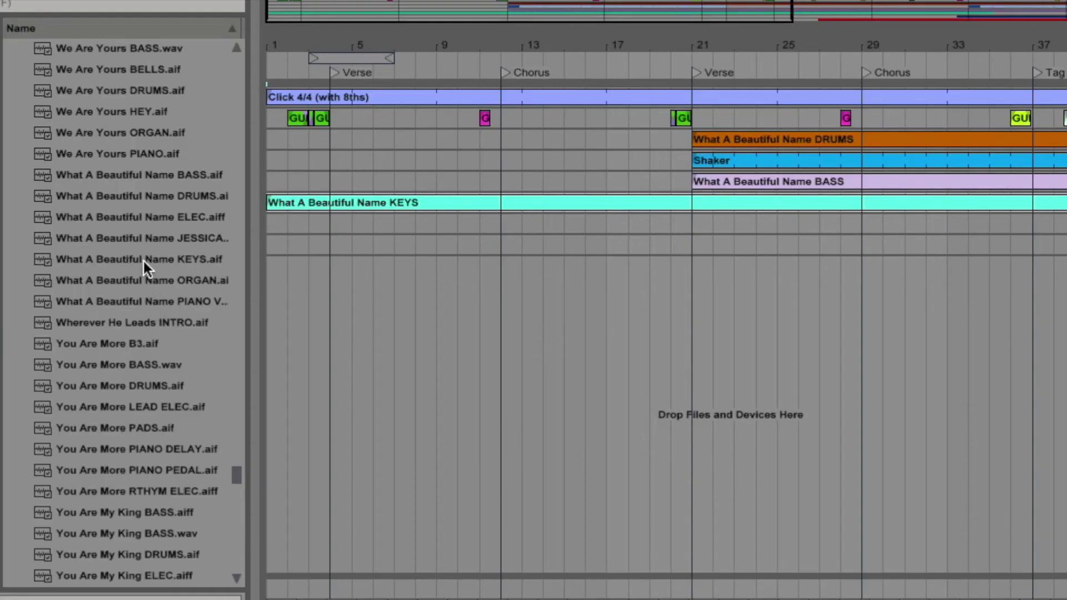
Step: Add KEYS at bar 1, DRUMS at bar 21 and ORGAN near bar 58 as new audio tracks
left_click_drag(142, 259, 272, 265)
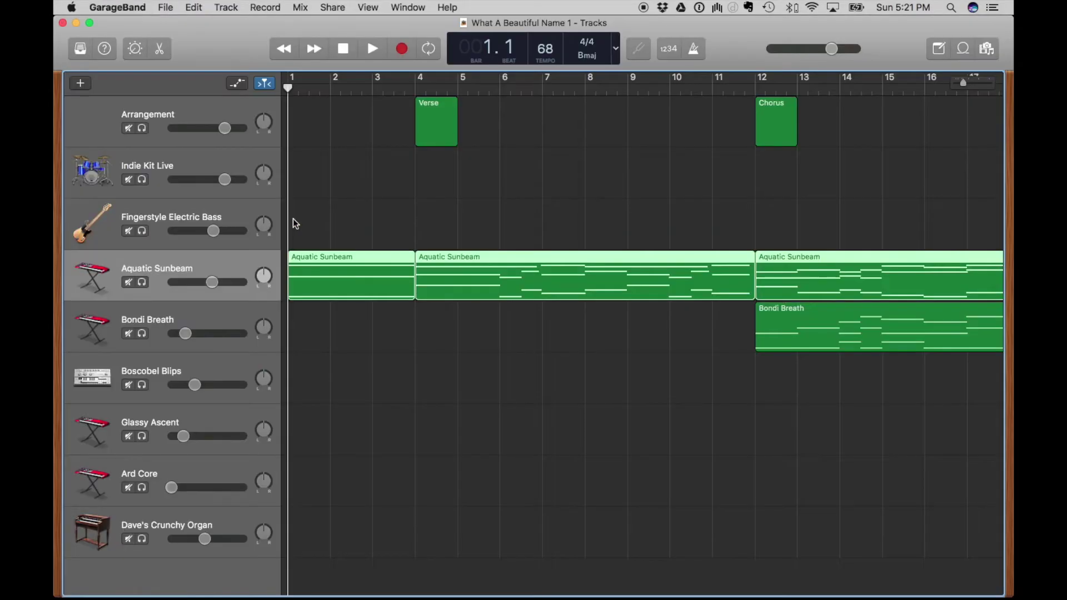
scroll(649, 198, "right", 5)
scroll(646, 192, "right", 5)
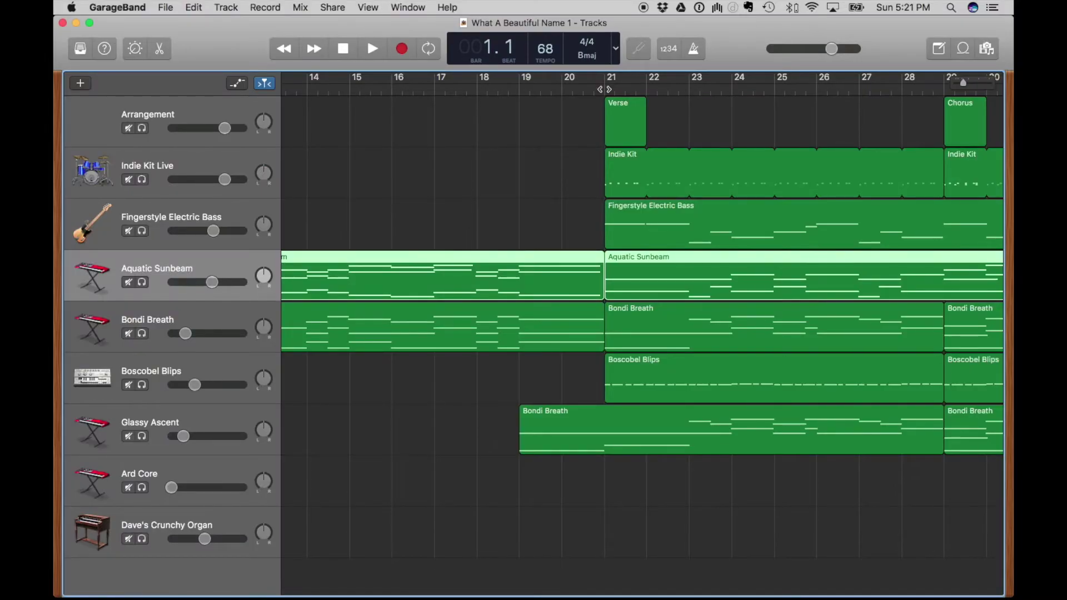
key("super+Tab")
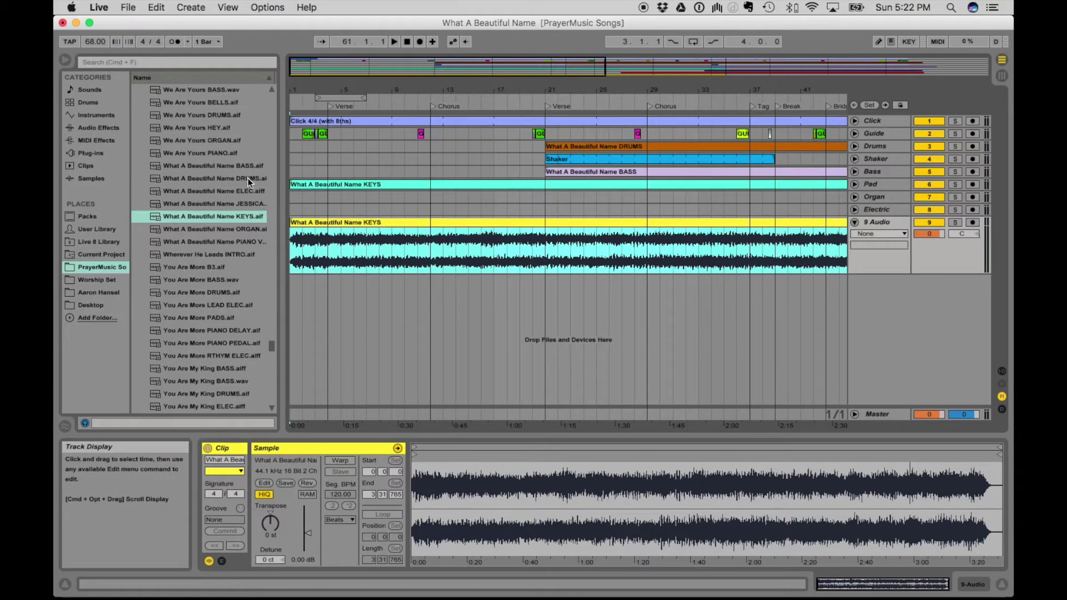
left_click_drag(248, 178, 544, 289)
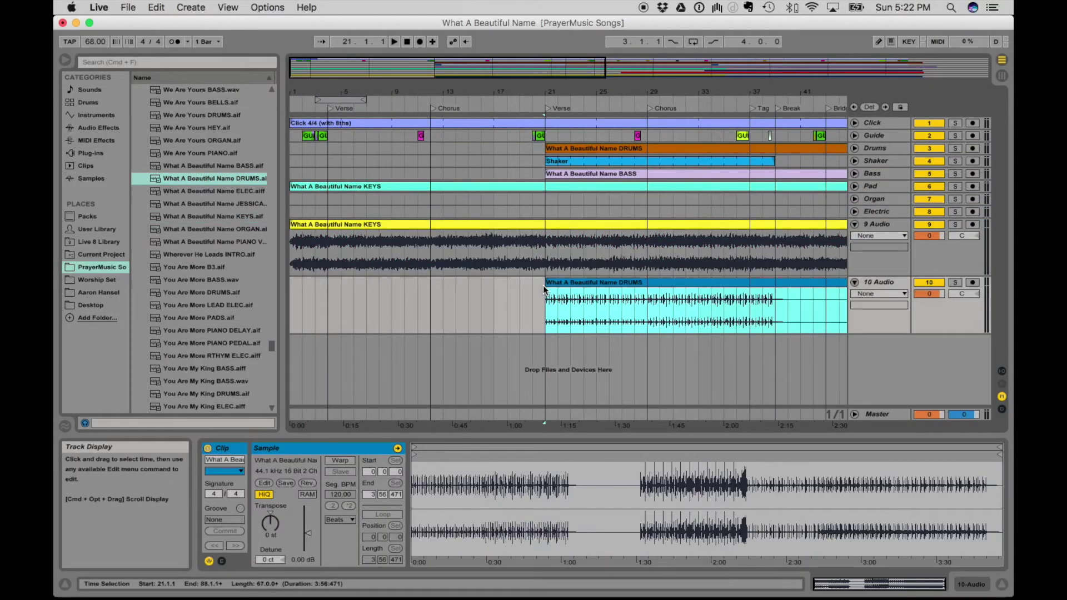
key("super+Tab")
scroll(579, 272, "right", 10)
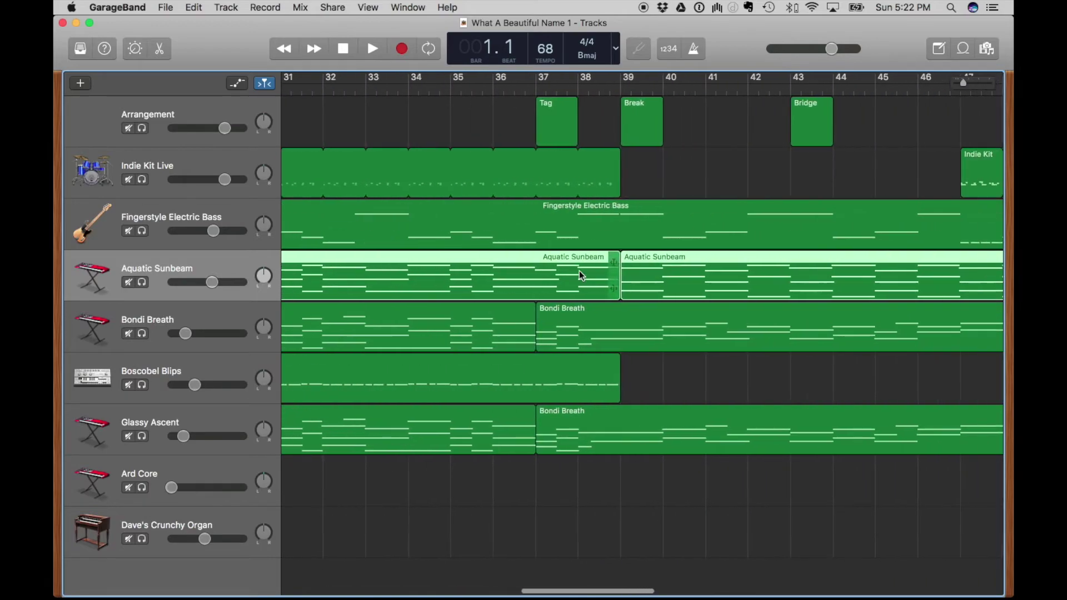
scroll(579, 271, "right", 10)
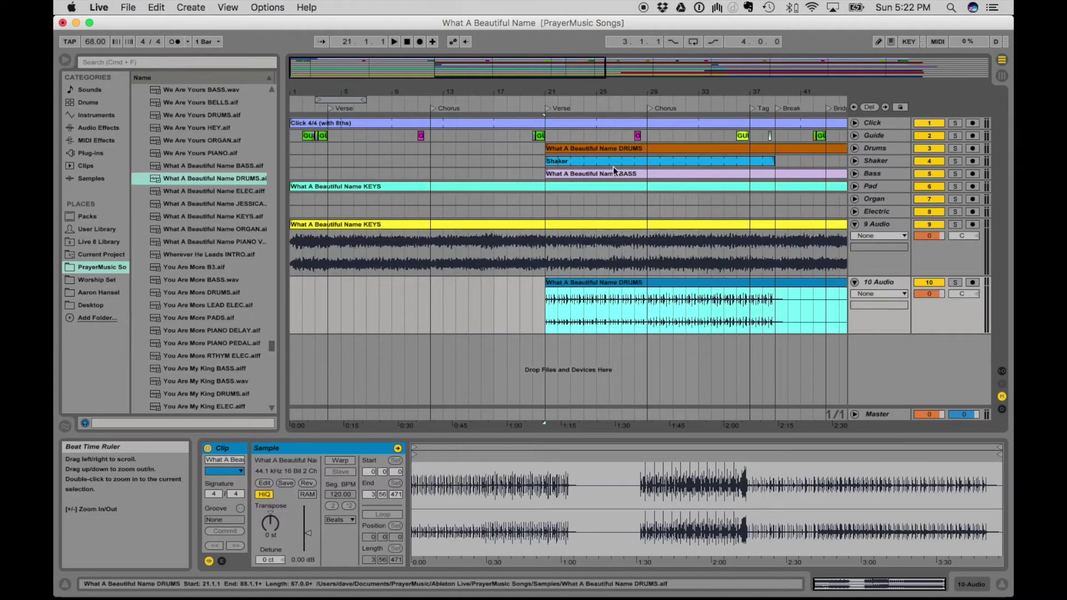
scroll(503, 255, "right", 10)
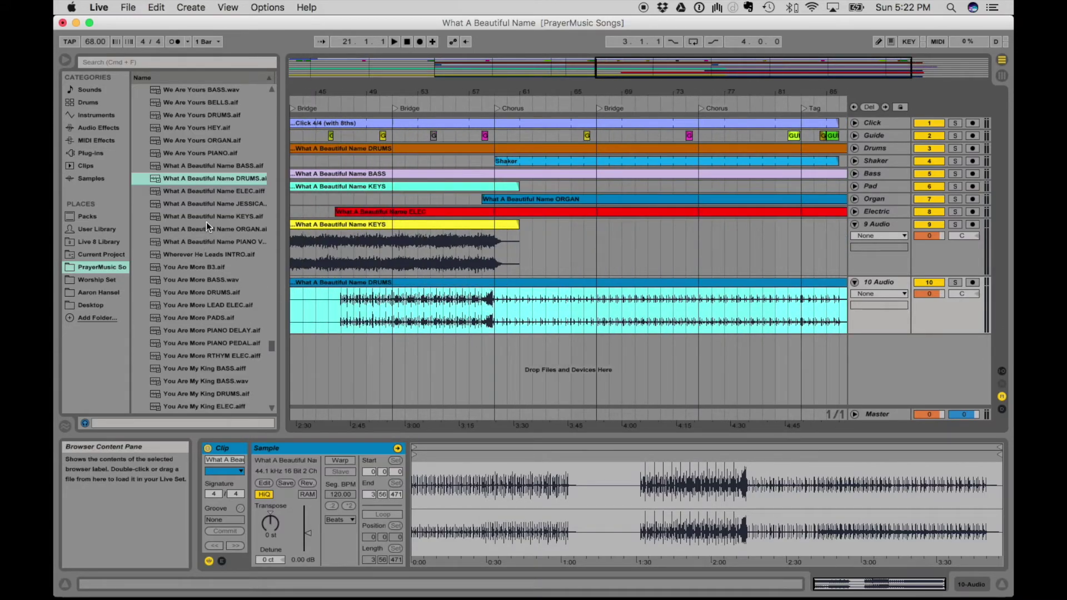
left_click_drag(206, 229, 482, 359)
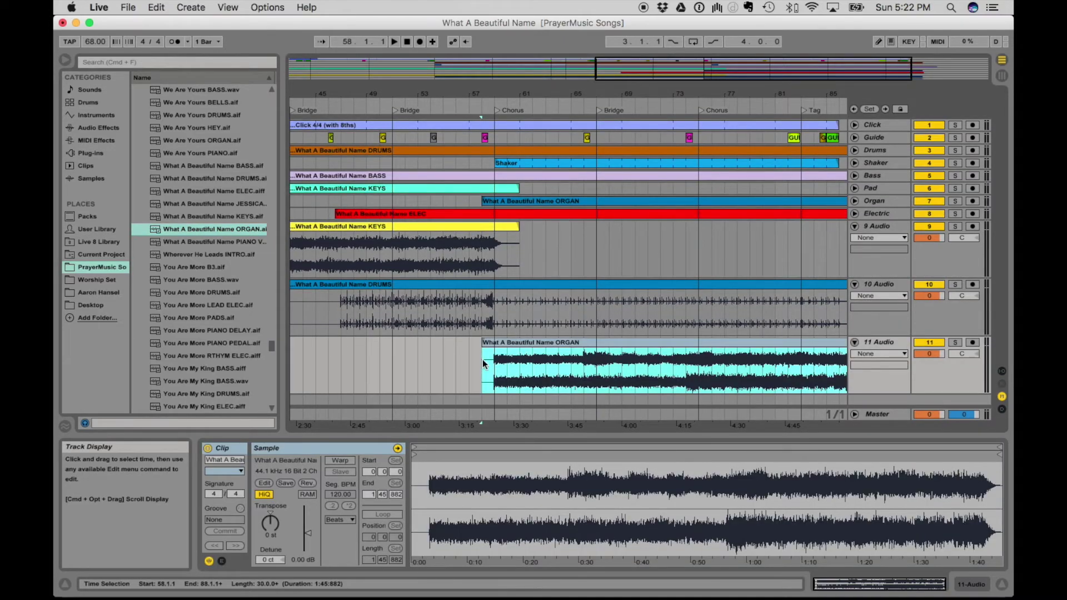
Step: Delete the newly added ORGAN audio track and scroll the arrangement back toward bar 1
left_click(884, 345)
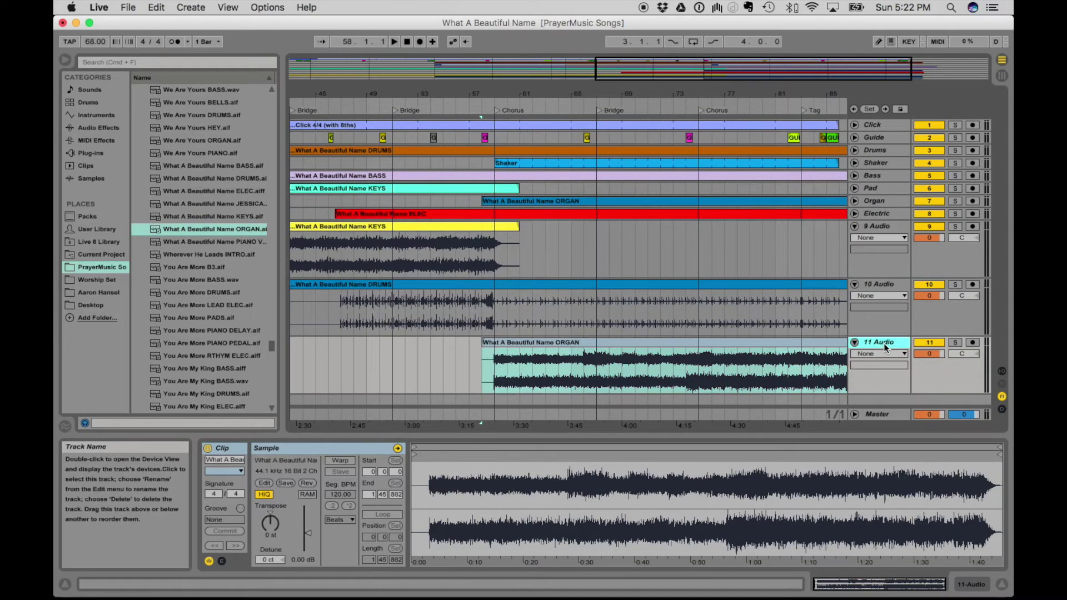
key("Delete")
key("Delete")
key("Delete")
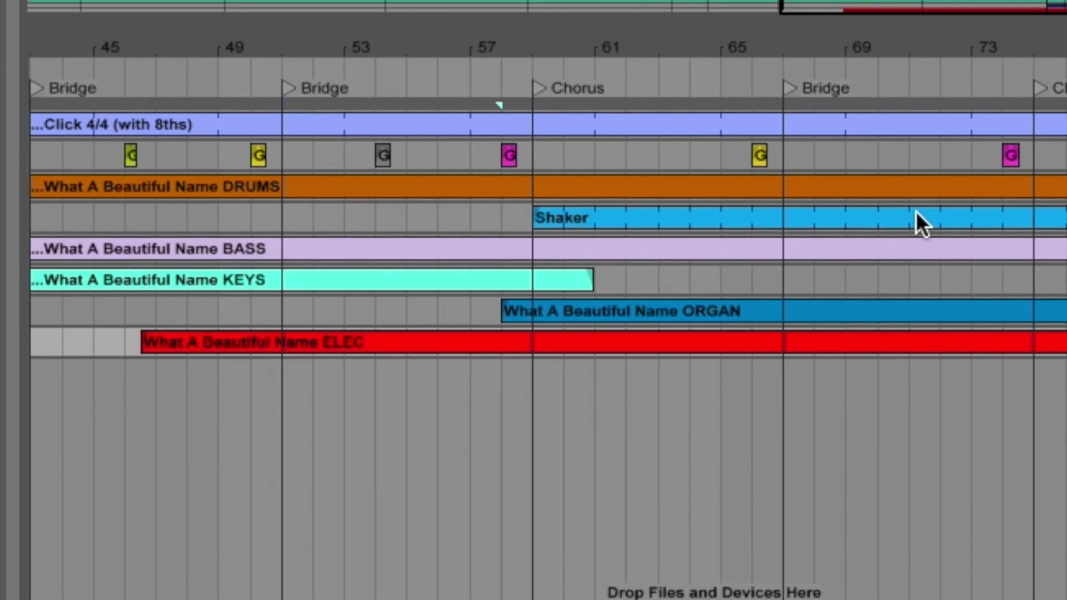
scroll(916, 211, "left", 10)
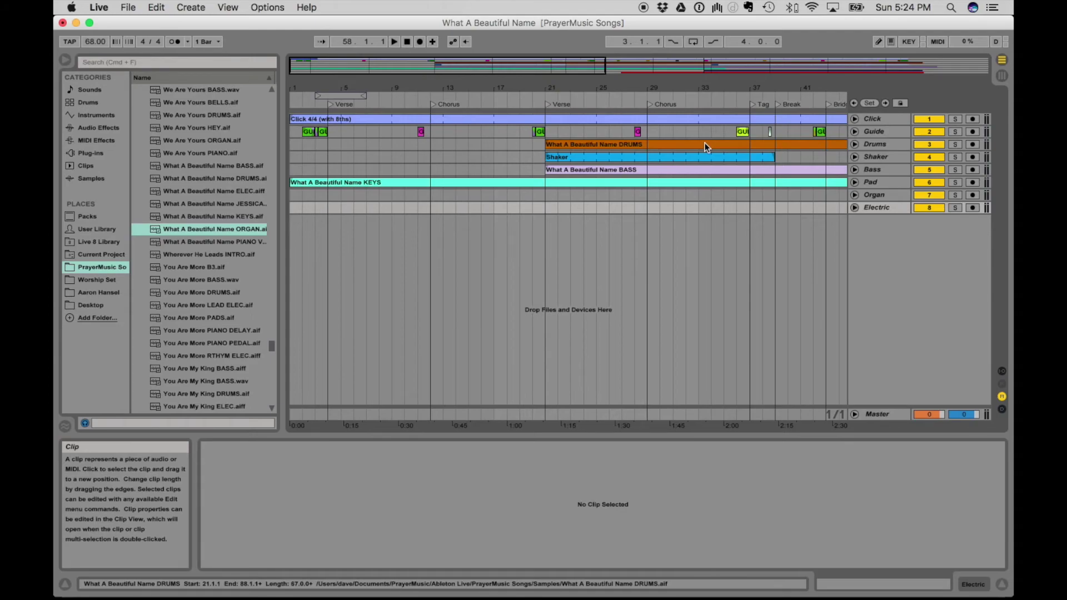
Step: Inspect the Drums, Bass and KEYS clips' sample settings and the KEYS warp mode list, changing nothing
left_click(620, 144)
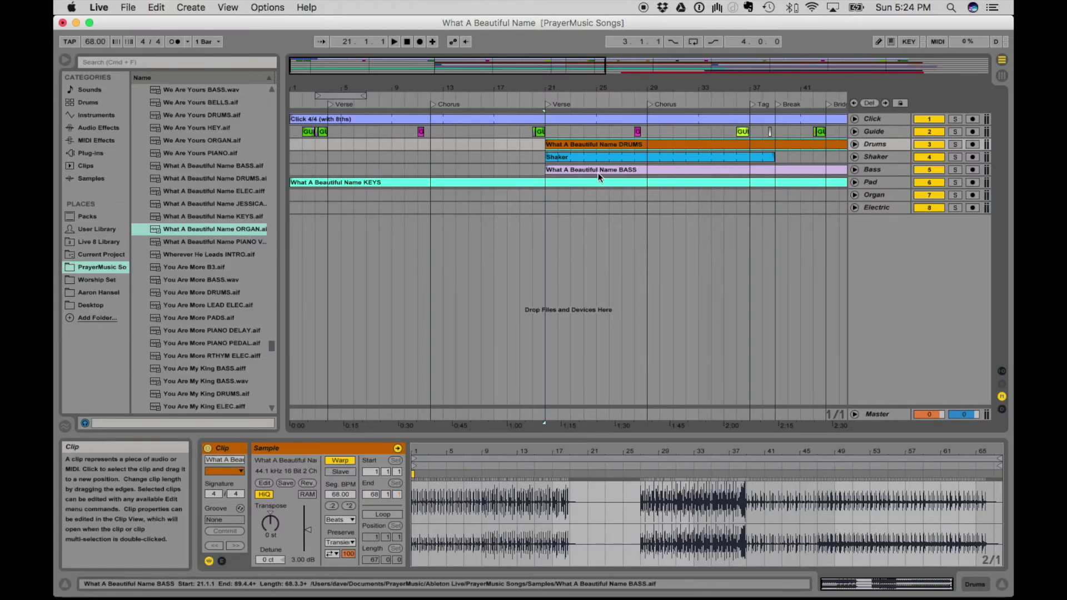
left_click(599, 171)
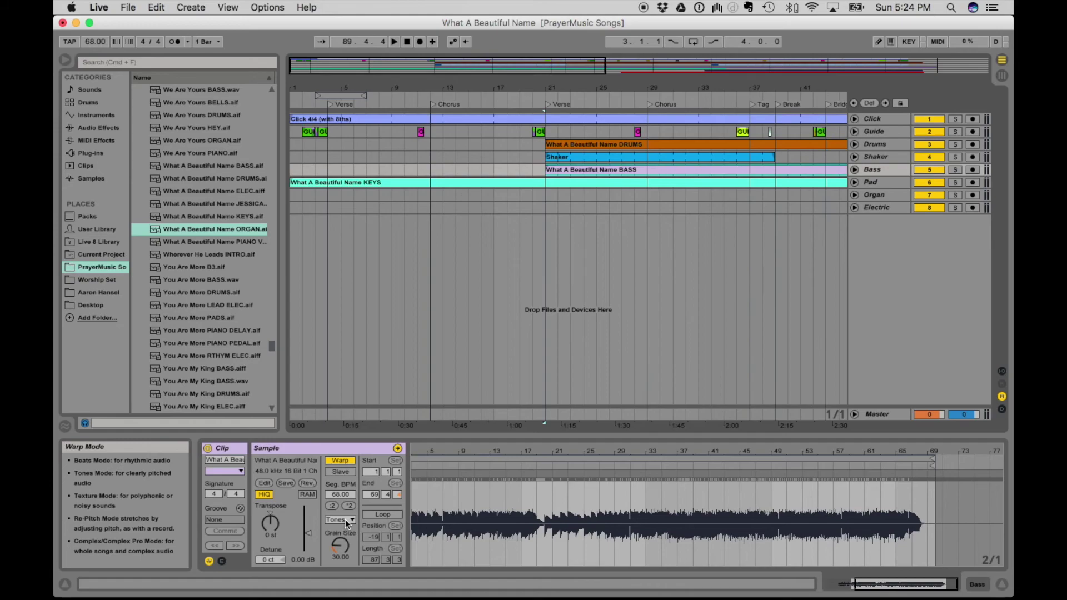
left_click(627, 183)
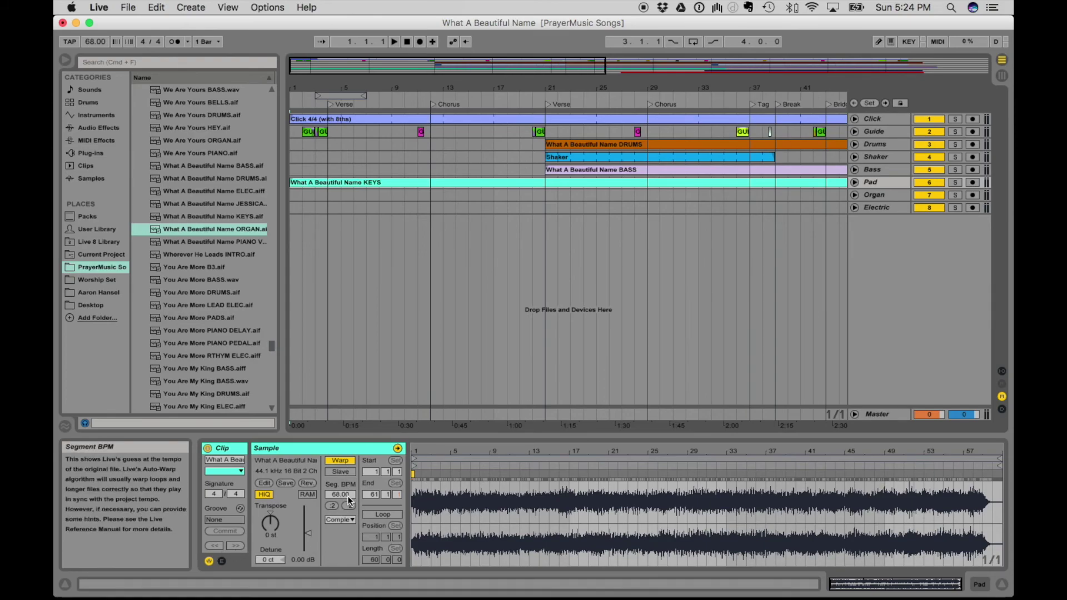
left_click(350, 519)
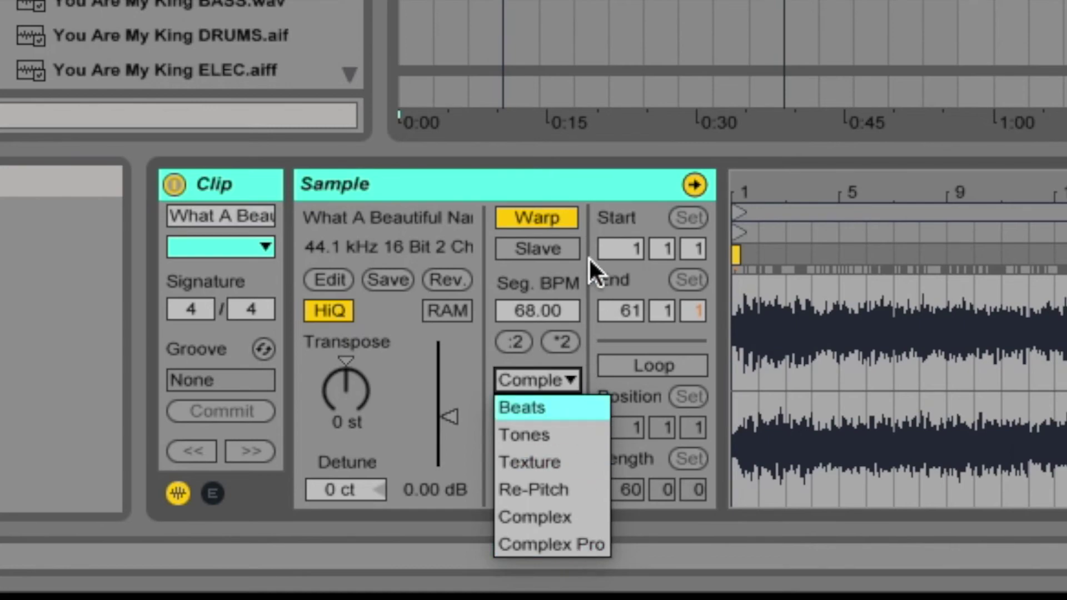
left_click(582, 179)
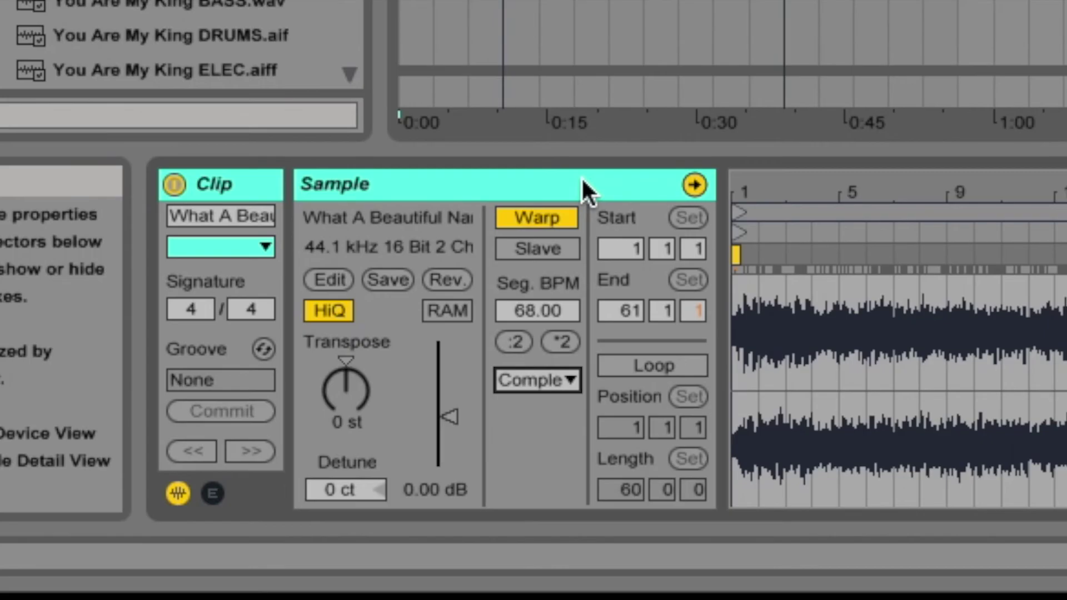